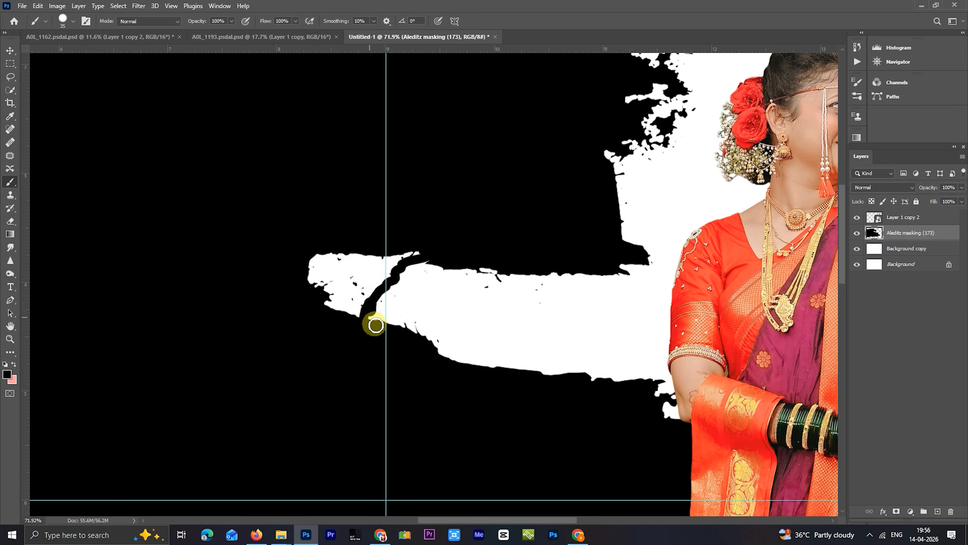
- Paint black over the detached far end of the white gap in the brush-stroke shape beside the bride
key(bracketright)
key(bracketright)
key(bracketright)
mouse_move(366, 263)
mouse_down()
mouse_move(393, 252)
mouse_move(420, 242)
mouse_move(380, 261)
mouse_move(360, 290)
mouse_move(374, 245)
mouse_move(354, 320)
mouse_move(354, 251)
mouse_move(325, 312)
mouse_move(314, 306)
mouse_move(382, 318)
mouse_move(398, 335)
mouse_up()
key(bracketright)
key(bracketright)
key(bracketleft)
key(bracketleft)
key(bracketleft)
scroll(508, 266, down, 5)
scroll(514, 272, down, 1)
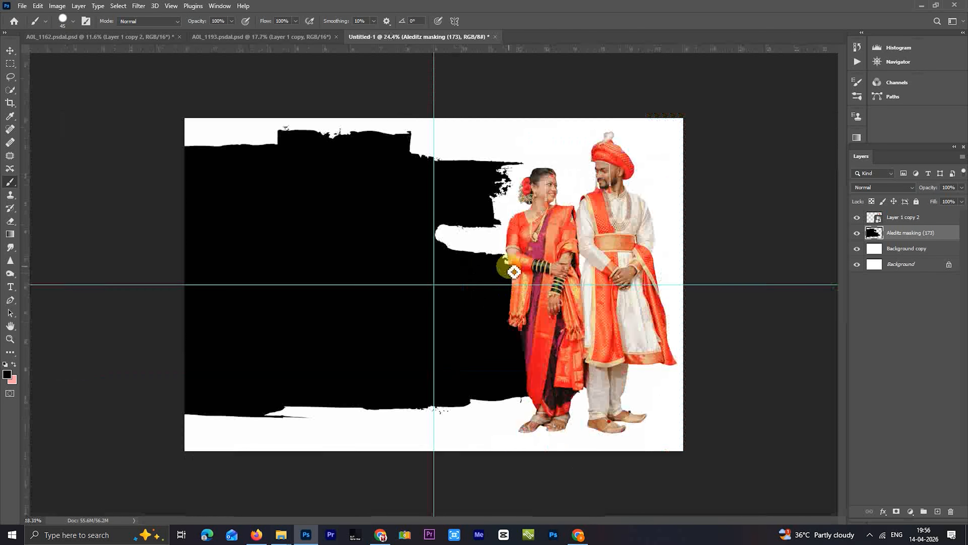
- Give the Aleditz masking (173) layer a Color Overlay in a coral orange sampled from the bride's outfit
click(10, 64)
click(870, 237)
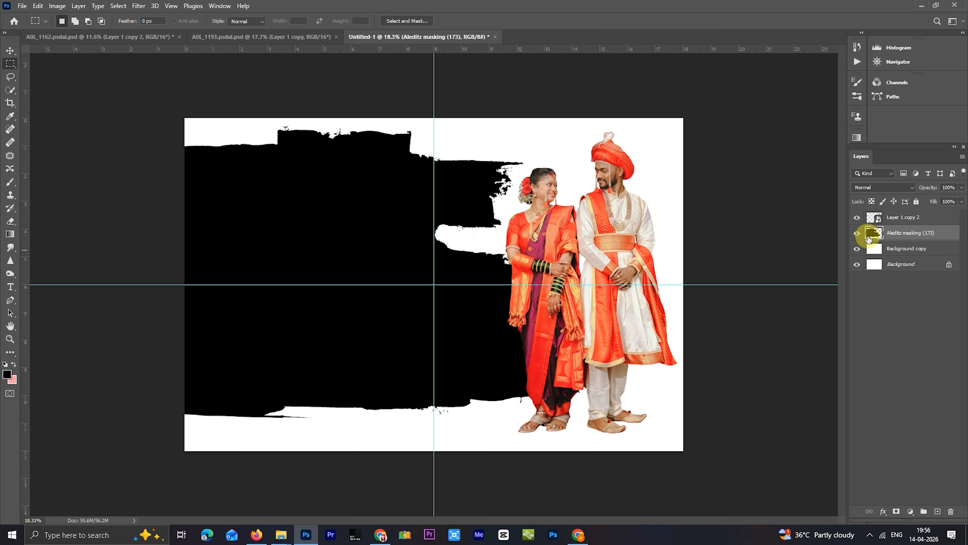
double_click(869, 237)
click(568, 258)
click(778, 160)
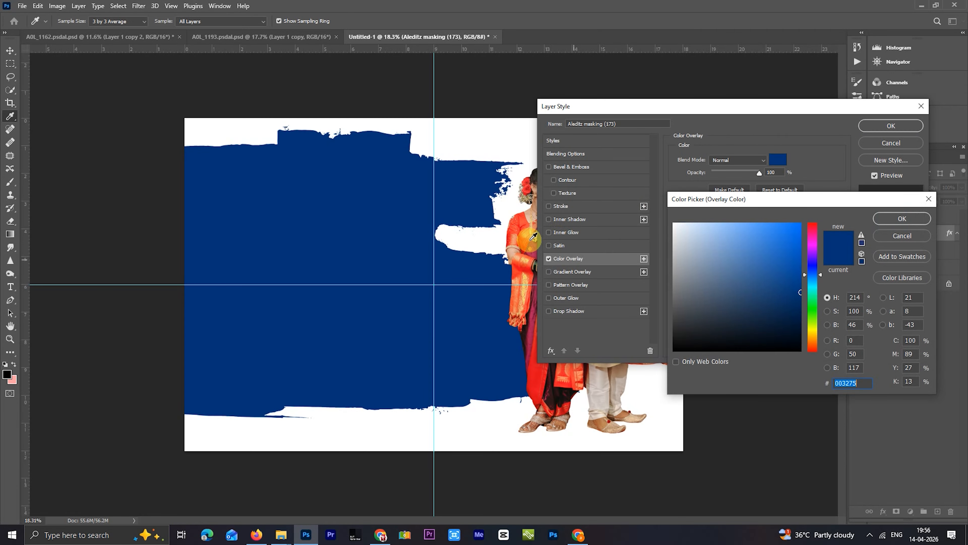
click(517, 226)
drag(714, 239, 812, 197)
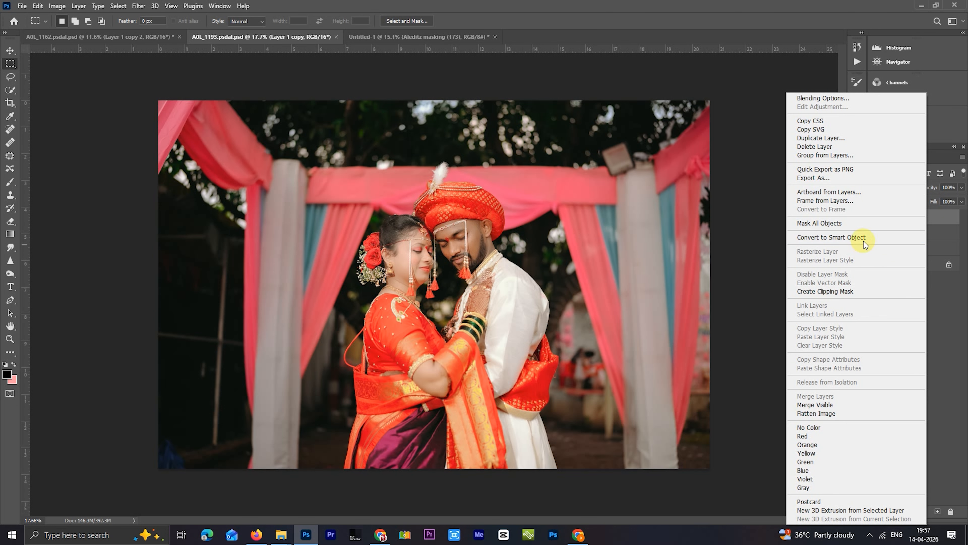
- Convert the close-up couple cut-out in A0L_1193.psdal.psd to a smart object and bring it into Untitled-1
click(865, 238)
drag(456, 260, 379, 253)
- Enlarge the close-up couple to about 175% and place it over the coral brush-stroke shape
right_click(398, 234)
click(442, 375)
drag(293, 215, 230, 125)
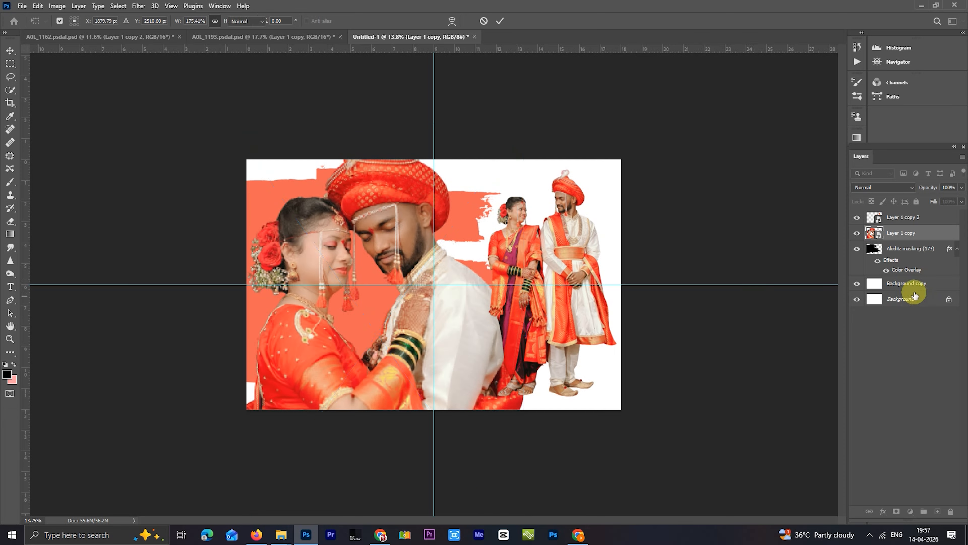
key(Return)
- Rasterize the layer style of the Aleditz masking (173) layer
right_click(893, 234)
click(914, 248)
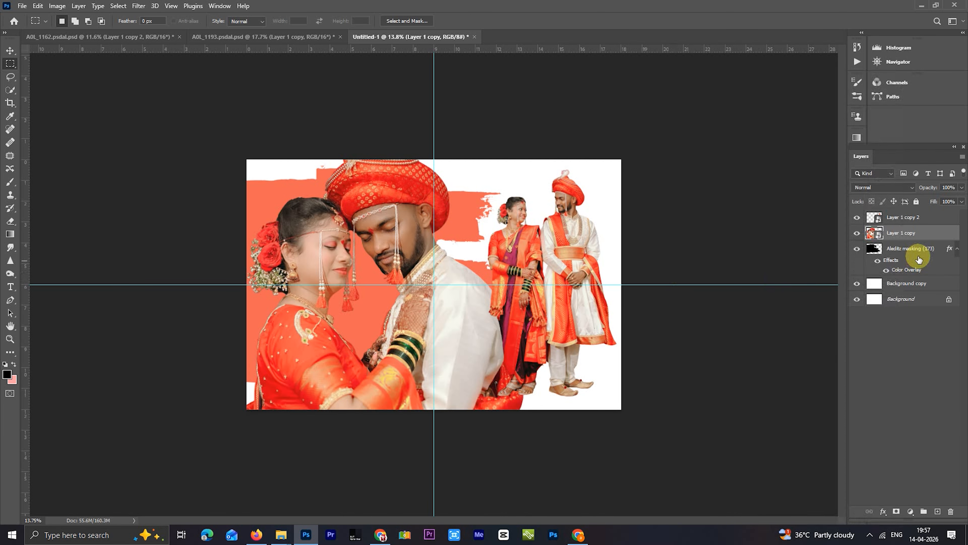
right_click(917, 250)
click(849, 261)
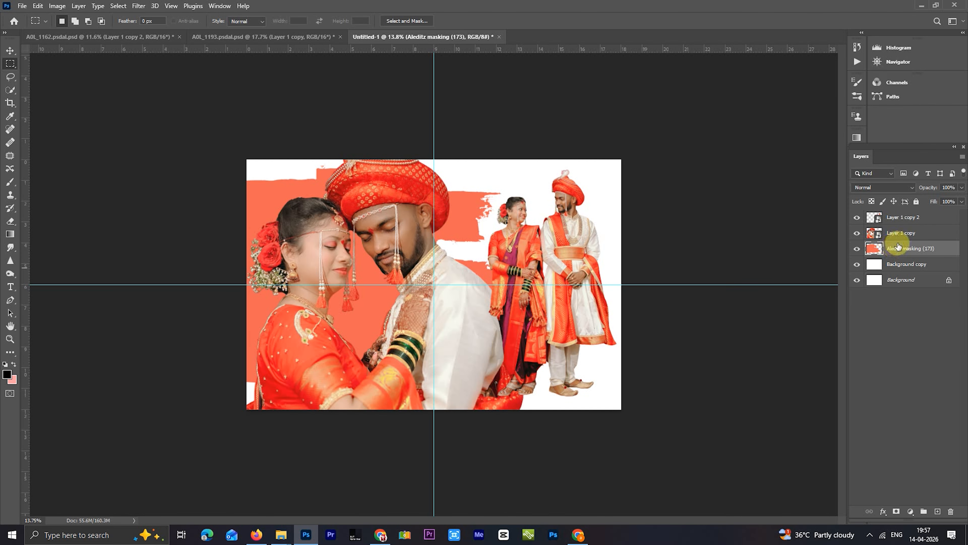
- Clip the close-up couple layer to the Aleditz masking (173) shape
click(909, 233)
right_click(912, 233)
click(834, 314)
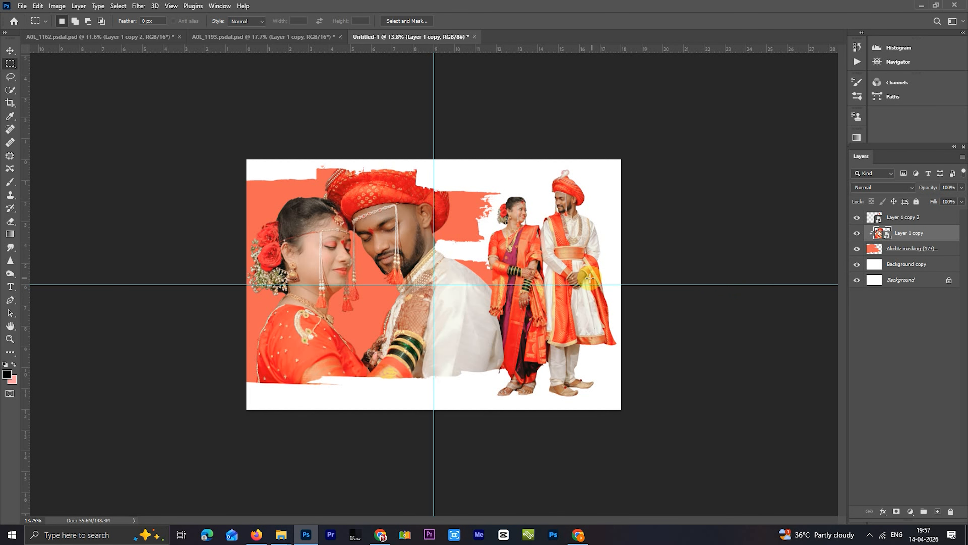
- Preview other blend modes on the close-up couple, keep Normal and set the layer's opacity to 50%
click(887, 188)
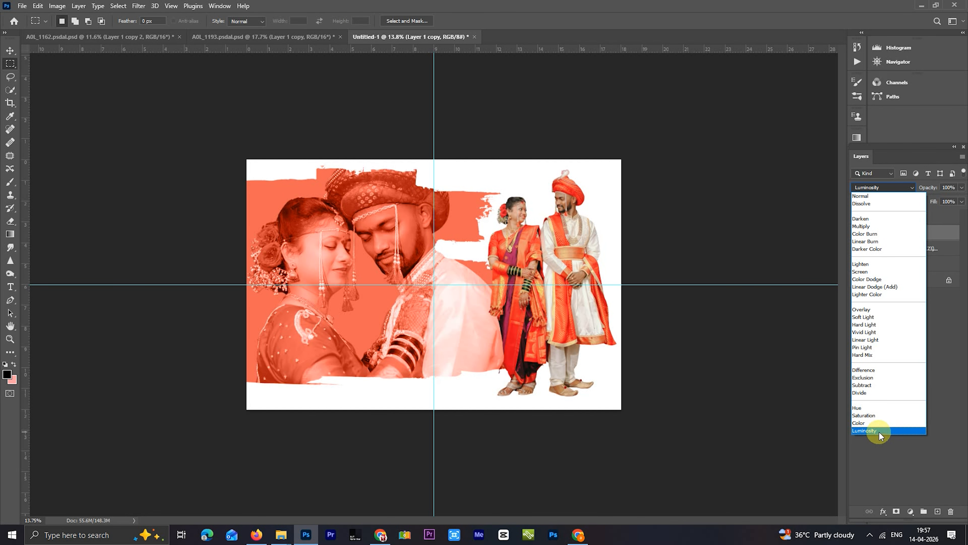
click(860, 196)
key(5)
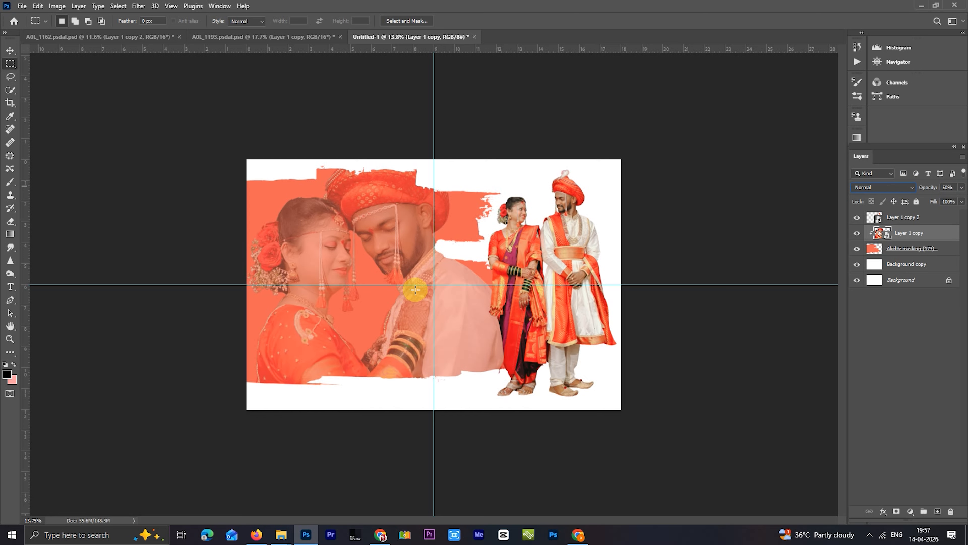
- Select the Aleditz masking (173) layer and make its coral the foreground colour
click(900, 249)
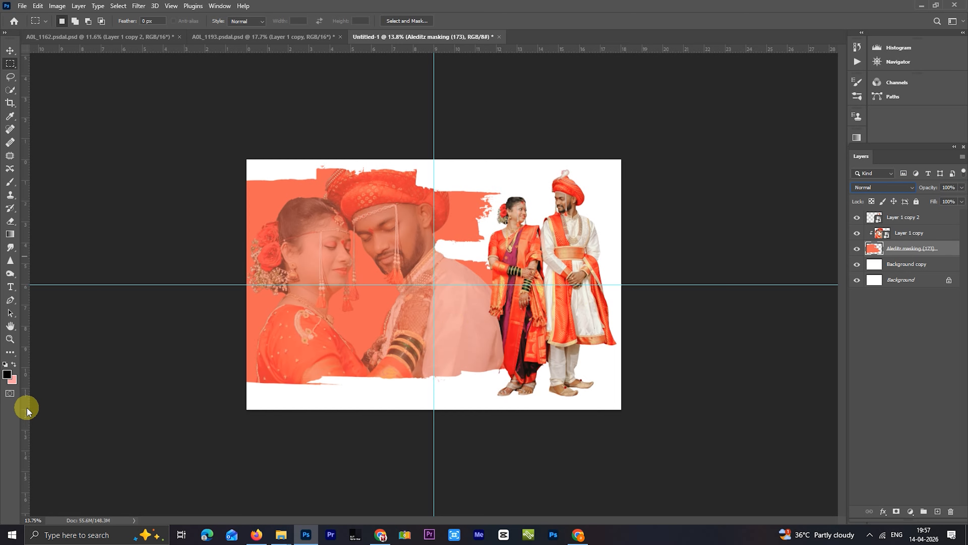
click(15, 382)
- Free-transform the clipped close-up couple to refine its placement inside the brush-stroke shape
click(907, 233)
right_click(396, 225)
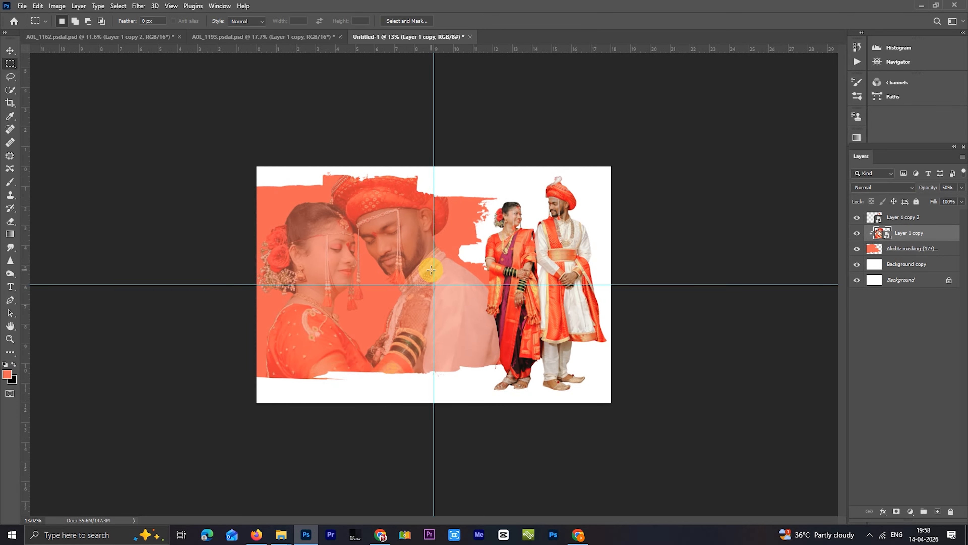
click(464, 375)
drag(518, 331, 495, 328)
key(Return)
key(m)
- Add a layer mask to the close-up couple and fade its outer edges with a soft black brush of 2200 px
click(896, 511)
click(10, 182)
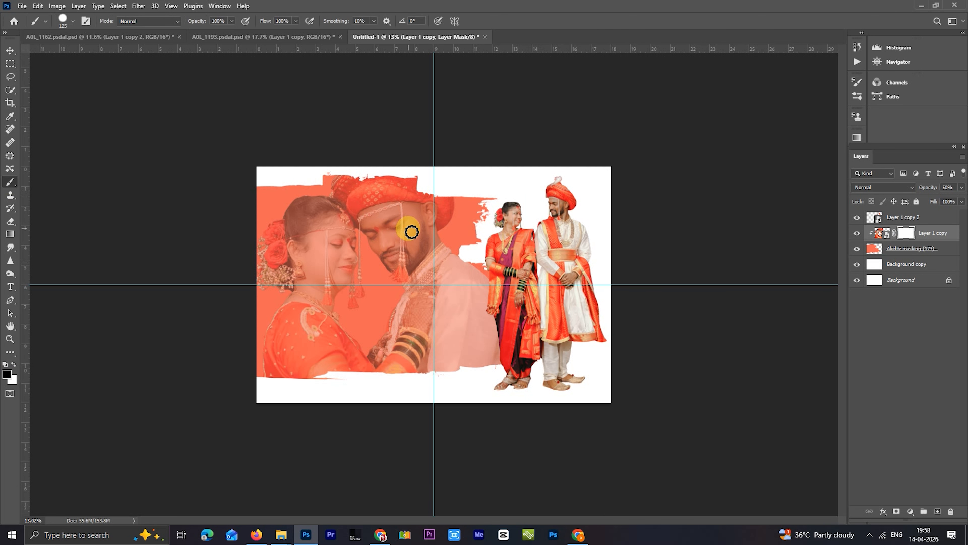
key(bracketright)
key(bracketright)
key(bracketright)
key(bracketright)
key(bracketright)
key(bracketright)
key(bracketright)
key(bracketright)
mouse_move(227, 134)
mouse_down()
mouse_move(152, 227)
mouse_move(165, 206)
mouse_move(180, 321)
mouse_move(228, 369)
mouse_up()
mouse_move(180, 321)
mouse_down()
mouse_move(258, 378)
mouse_move(268, 363)
mouse_move(365, 367)
mouse_move(352, 362)
mouse_move(447, 357)
mouse_move(426, 354)
mouse_move(499, 342)
mouse_up()
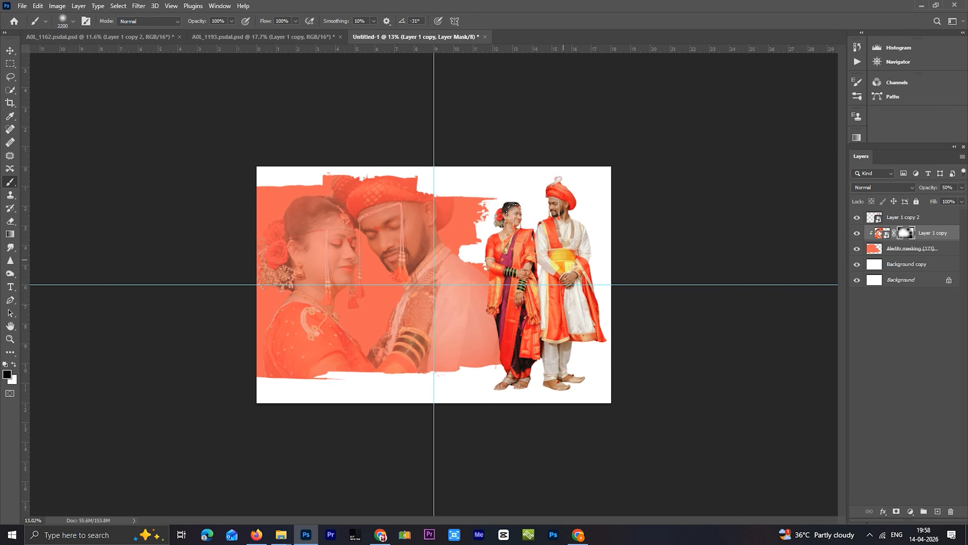
- Add a new layer above the close-up couple and brush coral sampled from the shape softly along the page's lower edge
click(937, 511)
alt+click(344, 343)
drag(267, 393, 477, 393)
scroll(434, 284, up, 1)
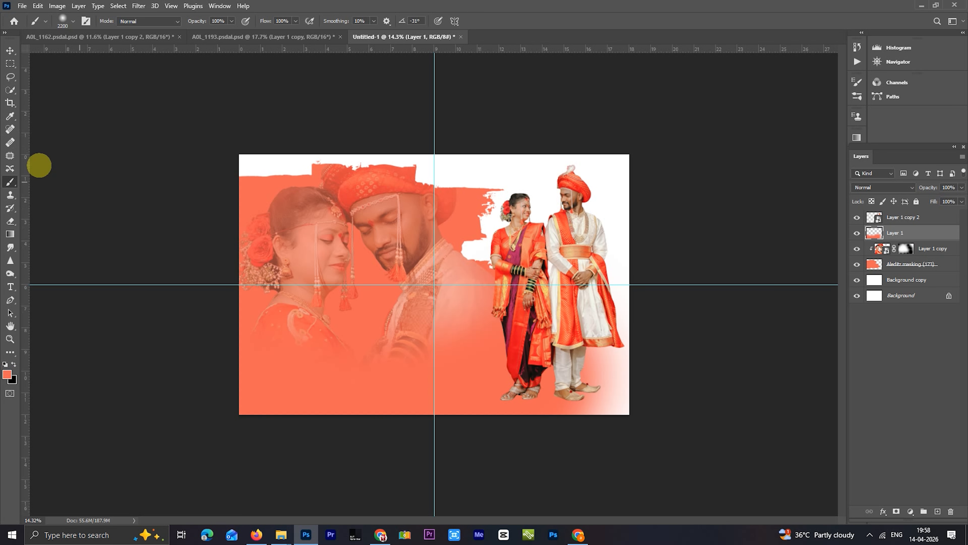
- Clip the coral-painted Layer 1 to the brush-stroke shape with a clipping mask
click(10, 63)
right_click(917, 234)
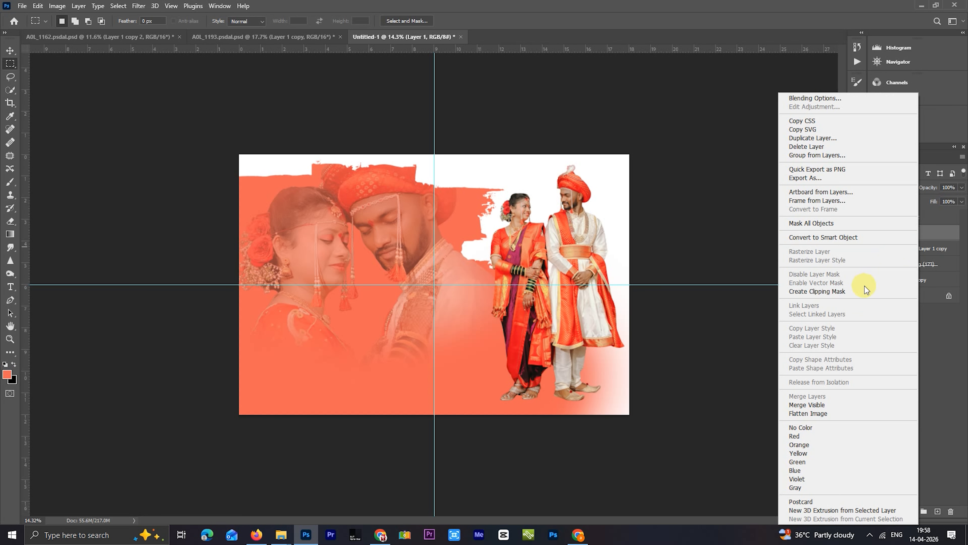
click(857, 291)
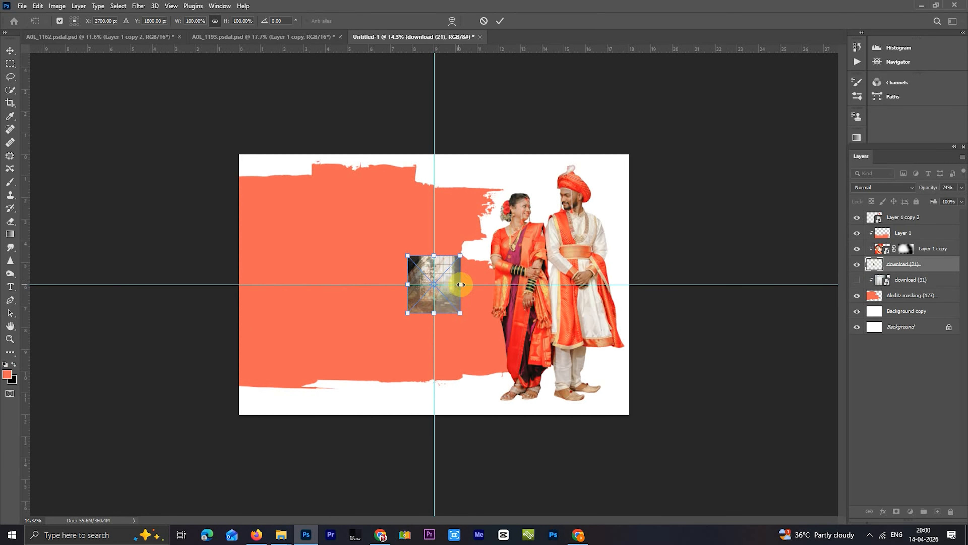
- Enlarge the download (21) image to about 570% over the close-up couple's side of the page and clip it to the brush-stroke shape
drag(462, 283, 584, 308)
drag(477, 265, 410, 265)
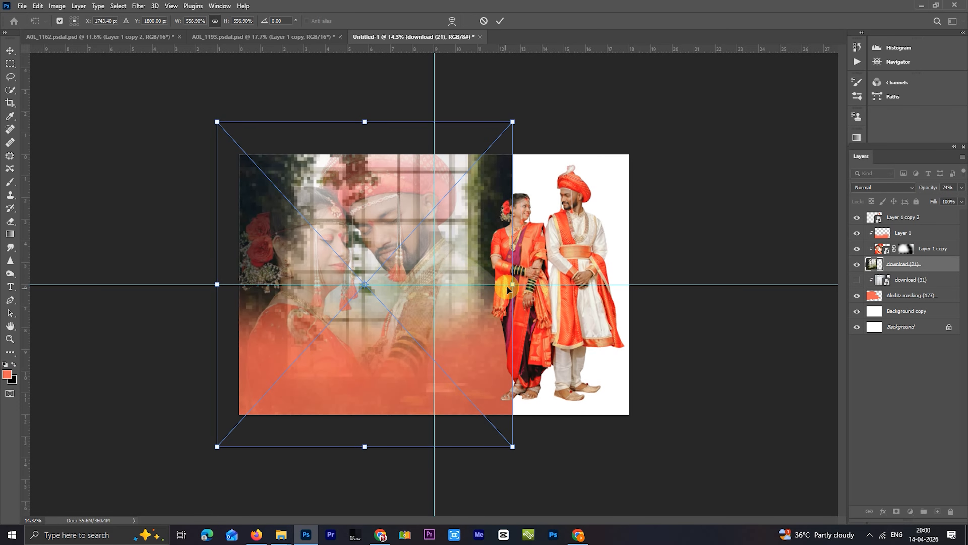
drag(512, 284, 519, 285)
drag(483, 251, 481, 270)
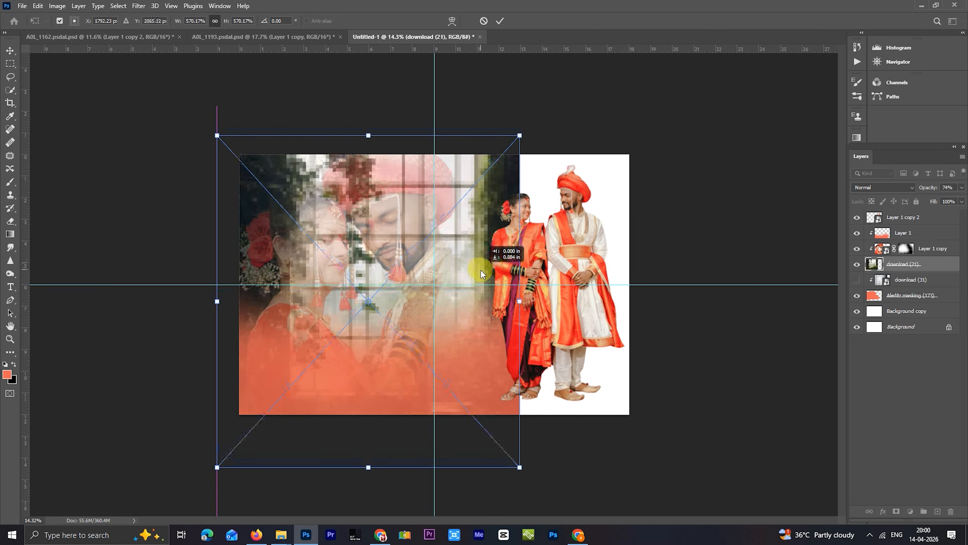
click(904, 252)
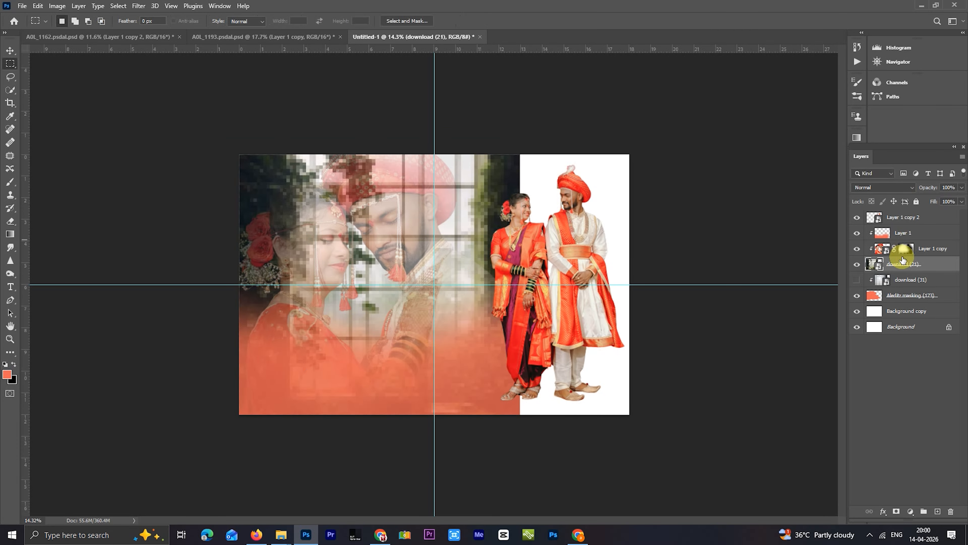
right_click(903, 263)
click(831, 313)
- Set the download (21) layer to Overlay blending and lower its opacity to about 25%
click(886, 189)
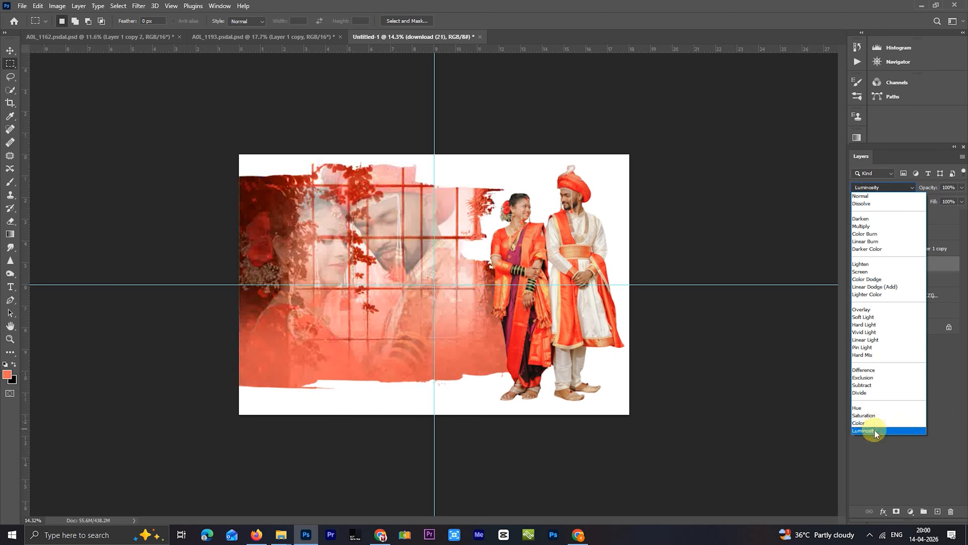
click(887, 307)
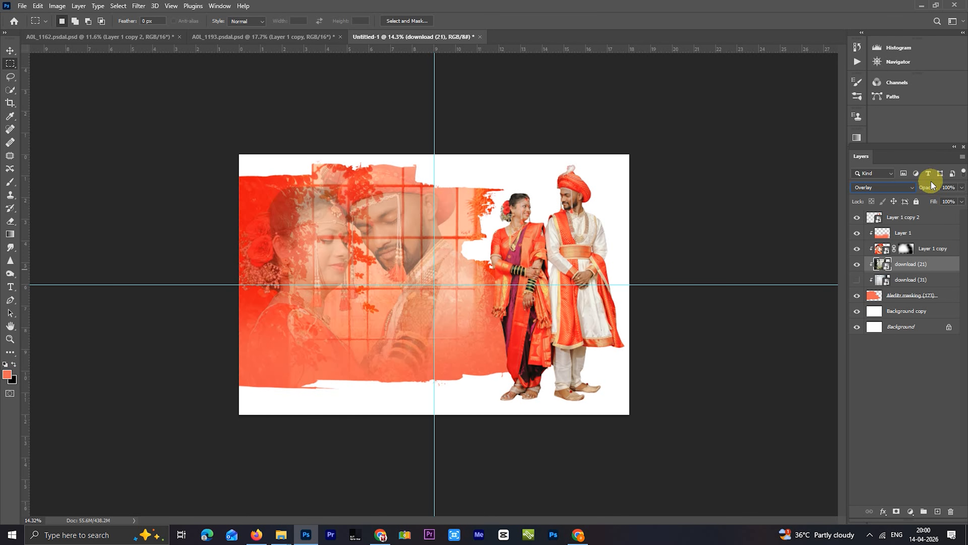
drag(926, 187, 888, 195)
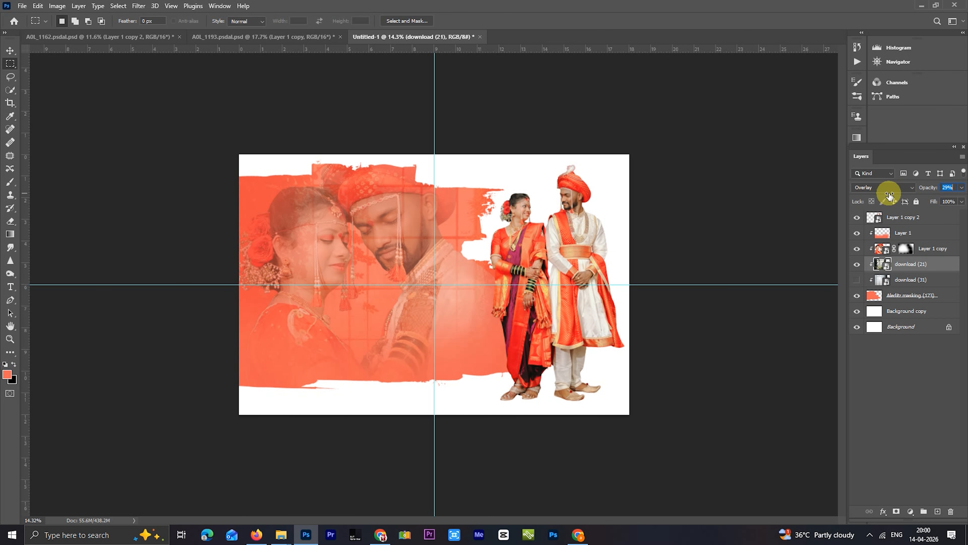
- Compare the download (21) and download (31) textures by toggling their visibility, and delete download (31)
click(858, 279)
click(857, 265)
click(857, 264)
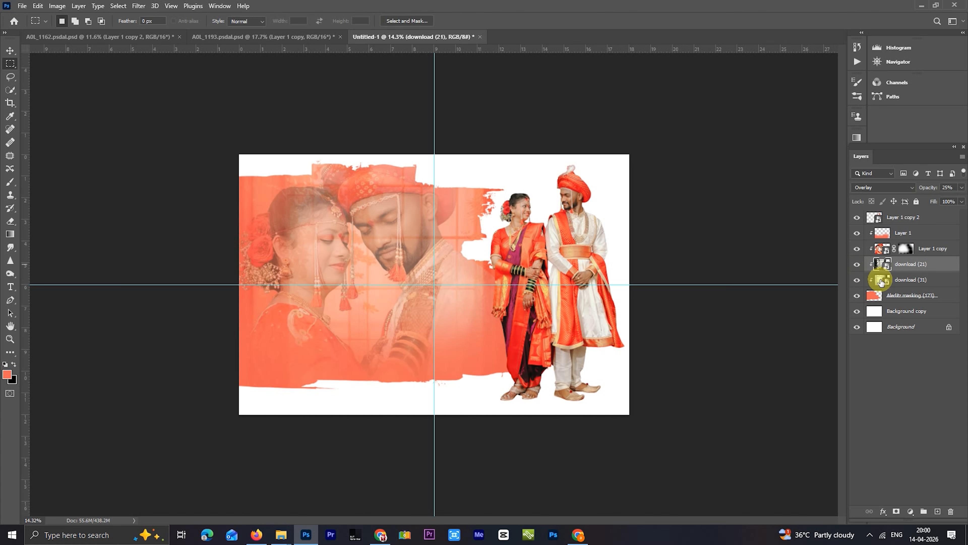
click(915, 280)
click(951, 511)
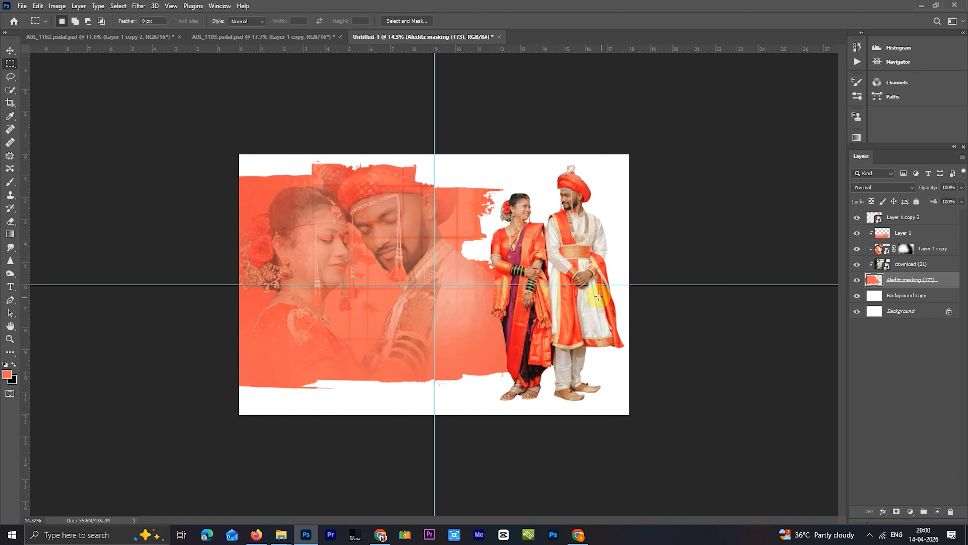
- Load the close-up couple's outline from Layer 1 copy as a selection and add a new layer above download (21)
scroll(427, 275, up, 3)
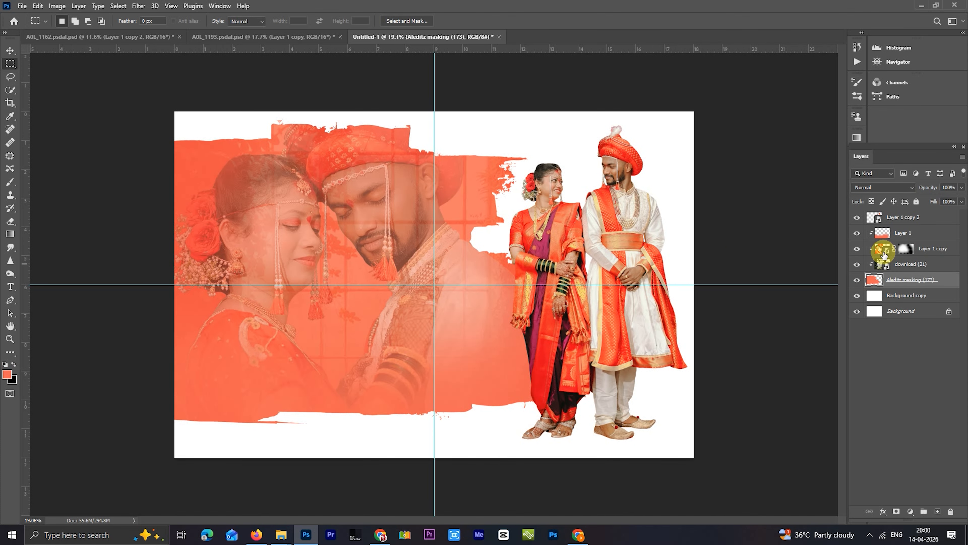
click(880, 250)
ctrl+click(880, 250)
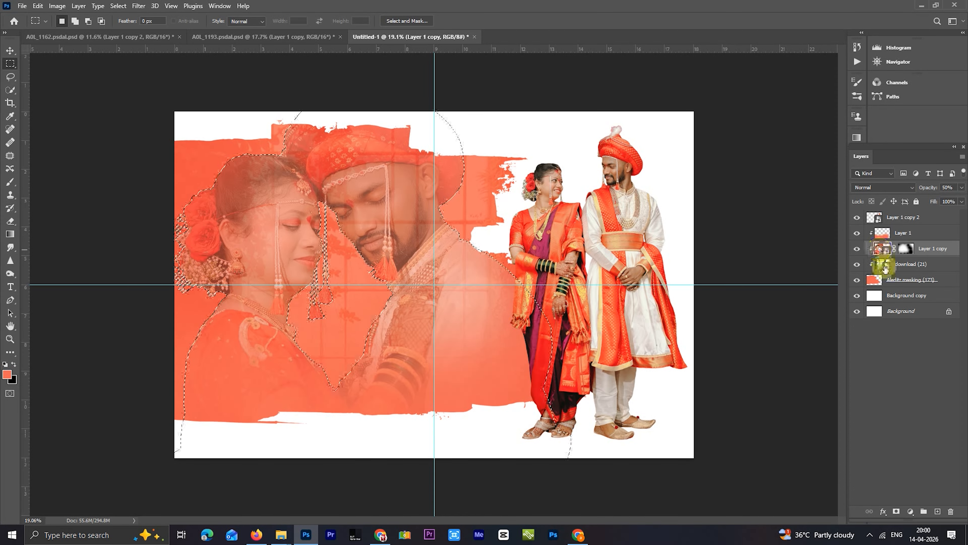
click(909, 263)
click(938, 512)
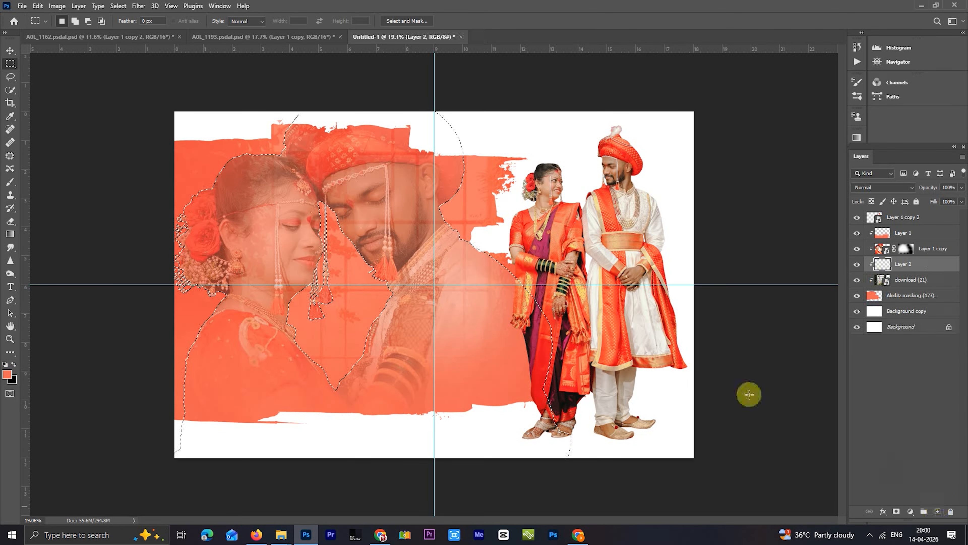
- Fill the couple-shaped selection on the new layer with the coral background colour and deselect it
click(14, 364)
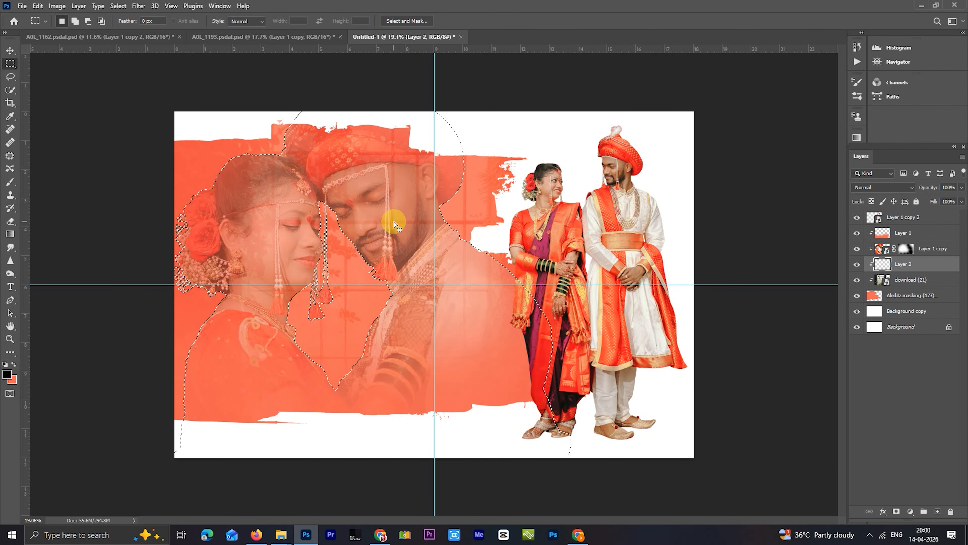
key(ctrl+BackSpace)
key(ctrl+d)
scroll(441, 223, up, 1)
- Set the background colour to #f57b68 sampled from the backdrop between the couple, and load and release Layer 2's outline as a selection
click(14, 364)
click(13, 379)
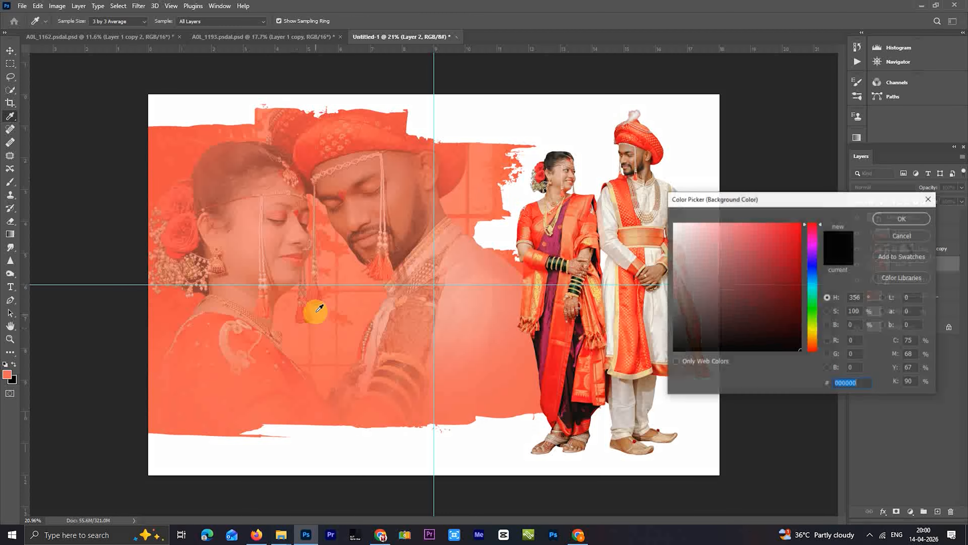
click(355, 265)
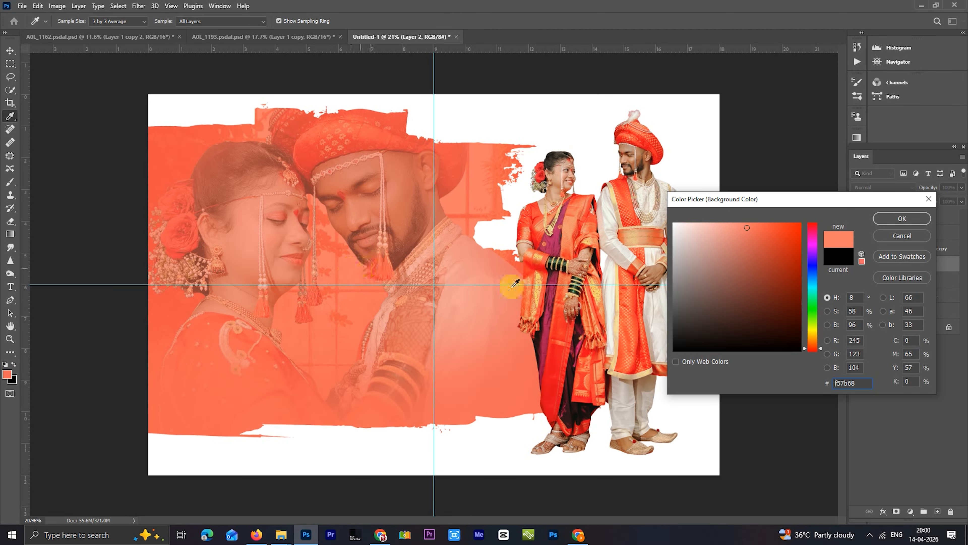
click(881, 218)
key(m)
ctrl+click(883, 264)
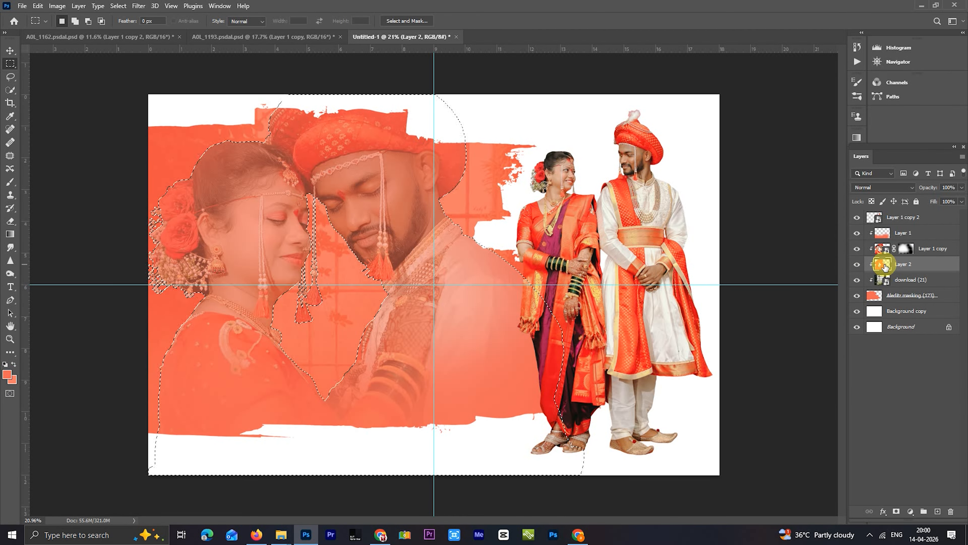
key(ctrl+d)
scroll(435, 424, down, 3)
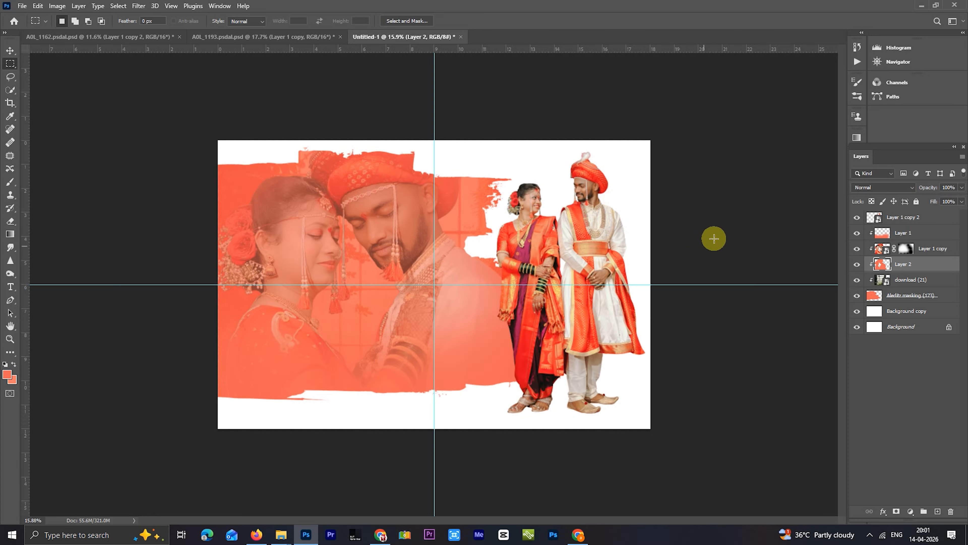
- Select the Background copy layer and switch to File Explorer to open the paper folder inside album design on New Volume (E:)
click(893, 311)
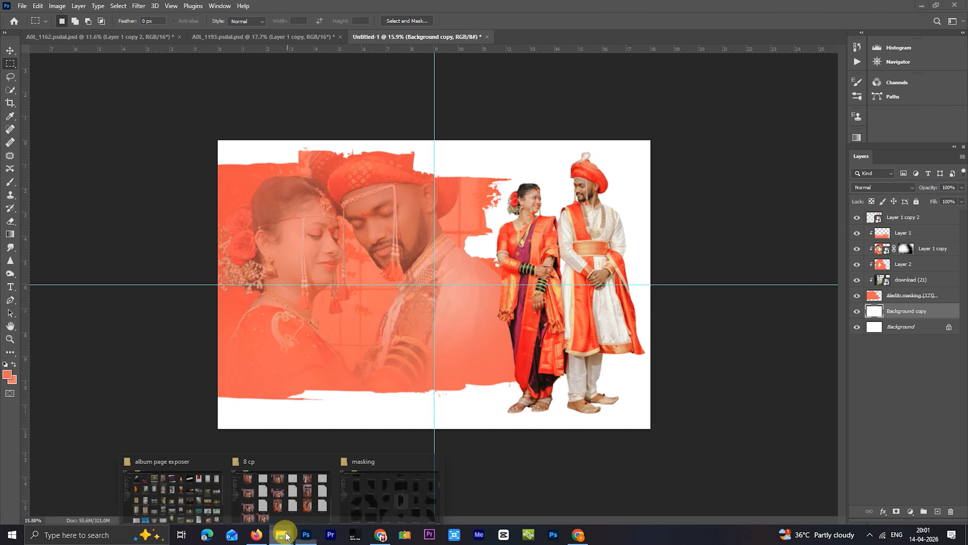
click(285, 534)
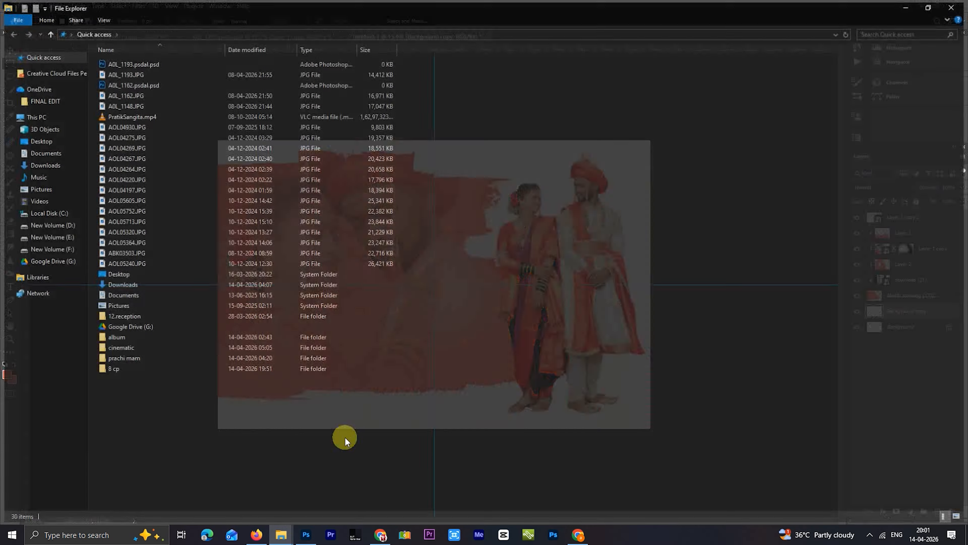
click(70, 236)
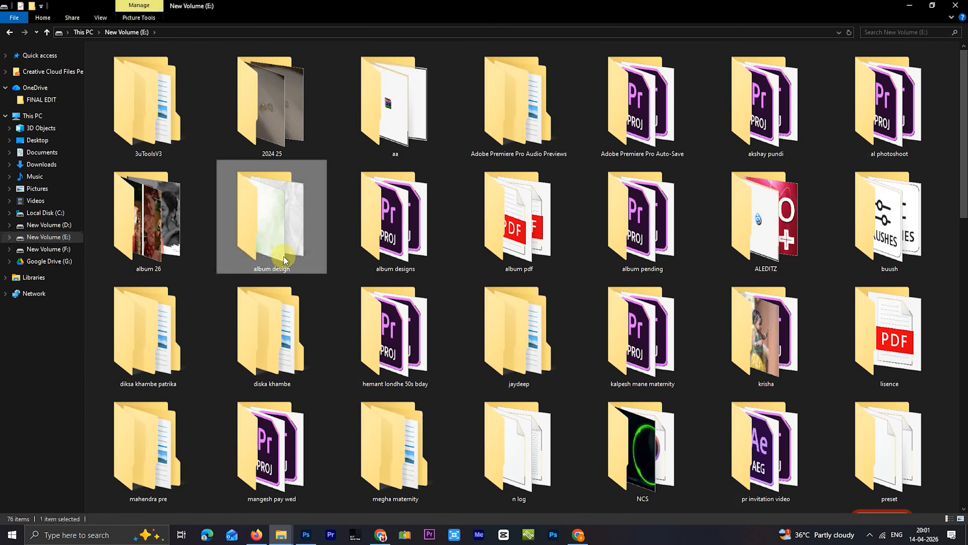
double_click(284, 257)
double_click(153, 293)
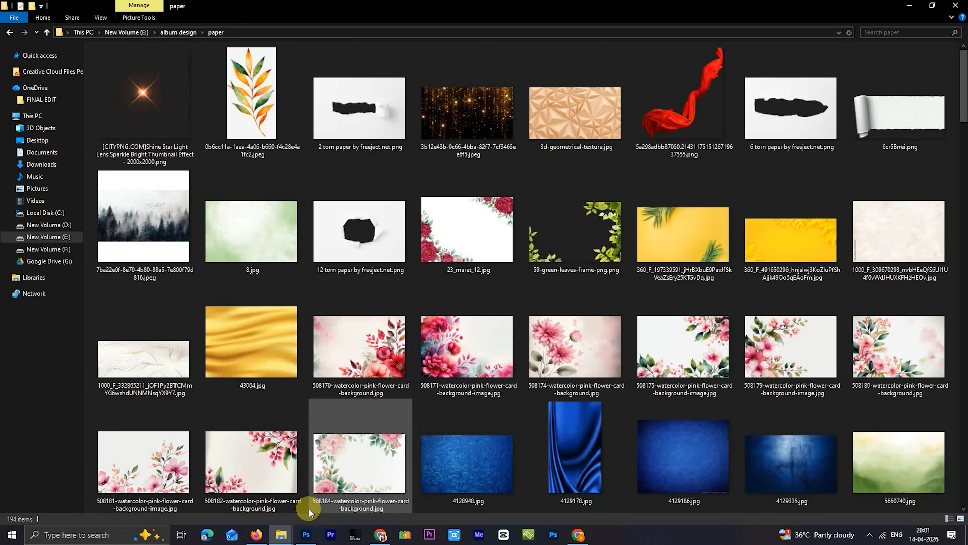
- Place AdobeStock_179130396_Preview.jpeg as a paper texture above Background copy and enlarge it to cover the whole page
click(306, 534)
click(307, 536)
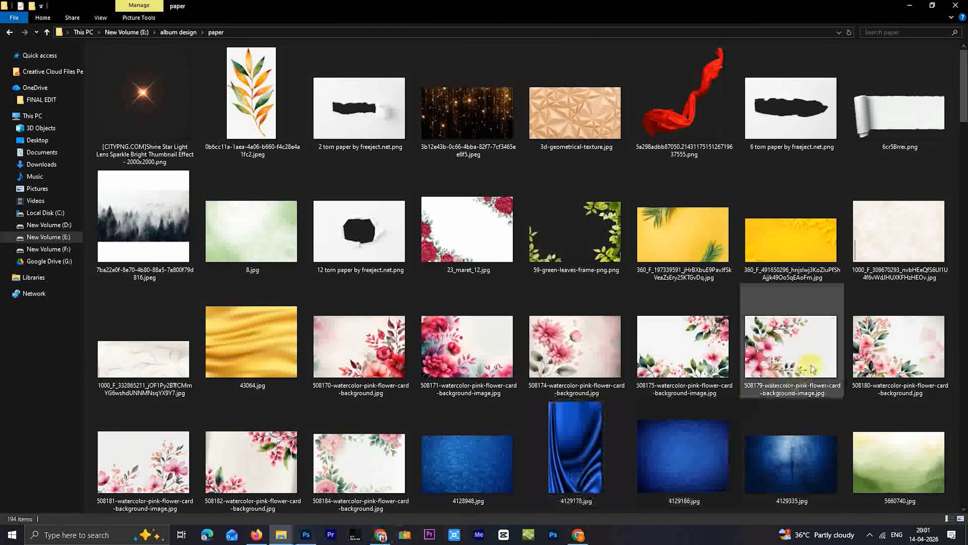
scroll(470, 404, down, 10)
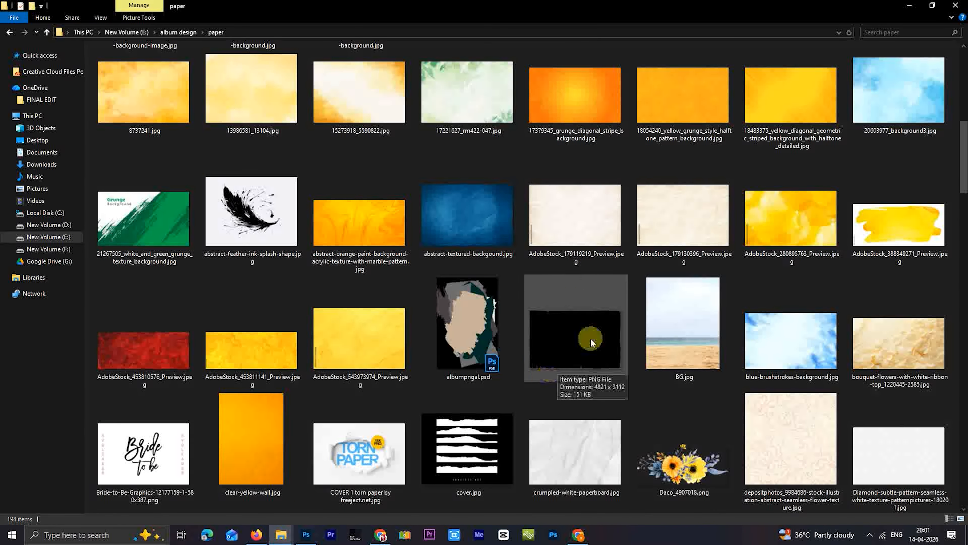
drag(678, 246, 412, 307)
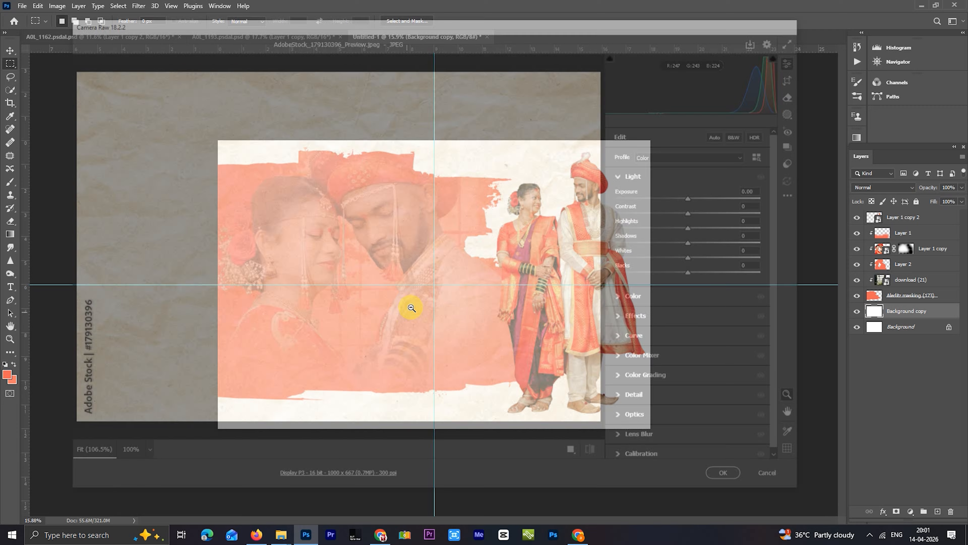
click(734, 476)
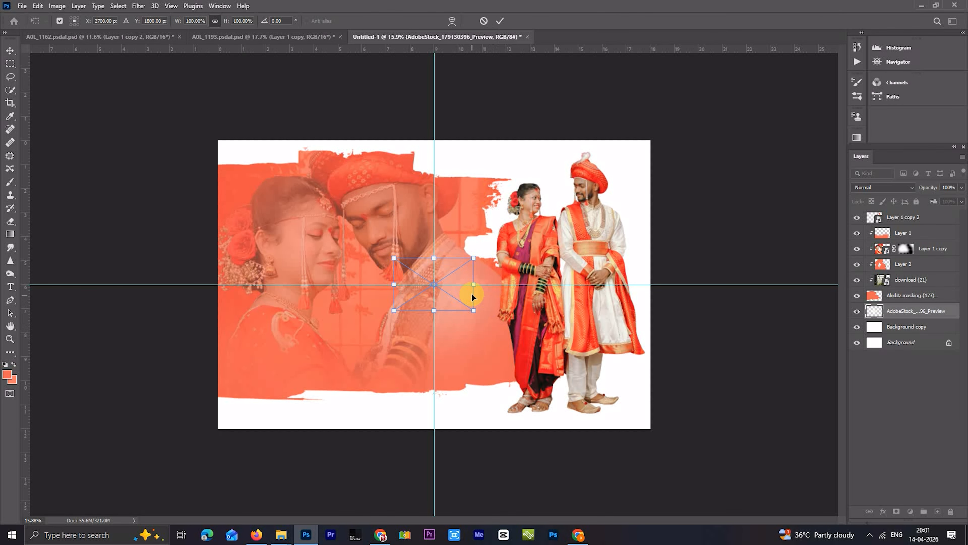
drag(474, 285, 659, 285)
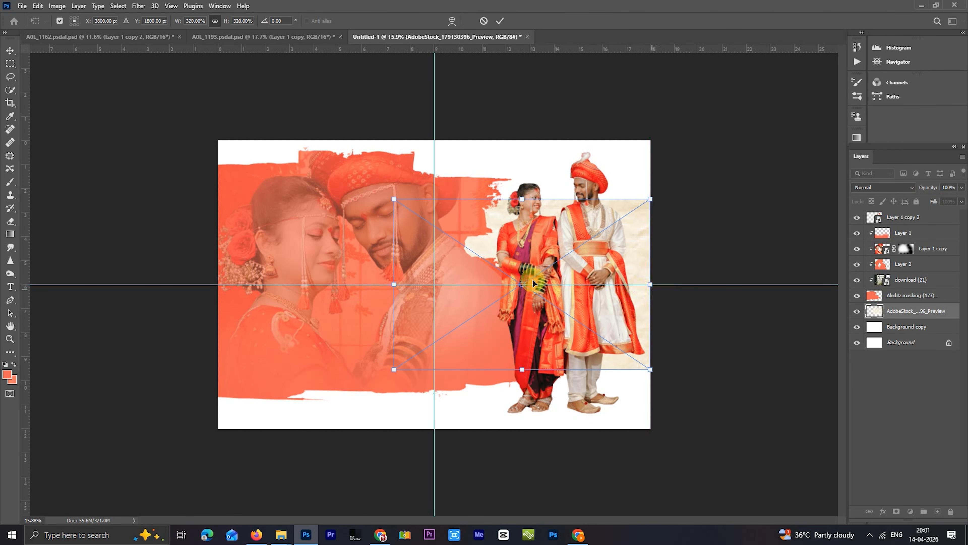
drag(393, 284, 198, 276)
- Place the high_quality_lens_flares_in_png_05 image near the full-length couple in Screen mode and duplicate its layer
drag(463, 215, 530, 312)
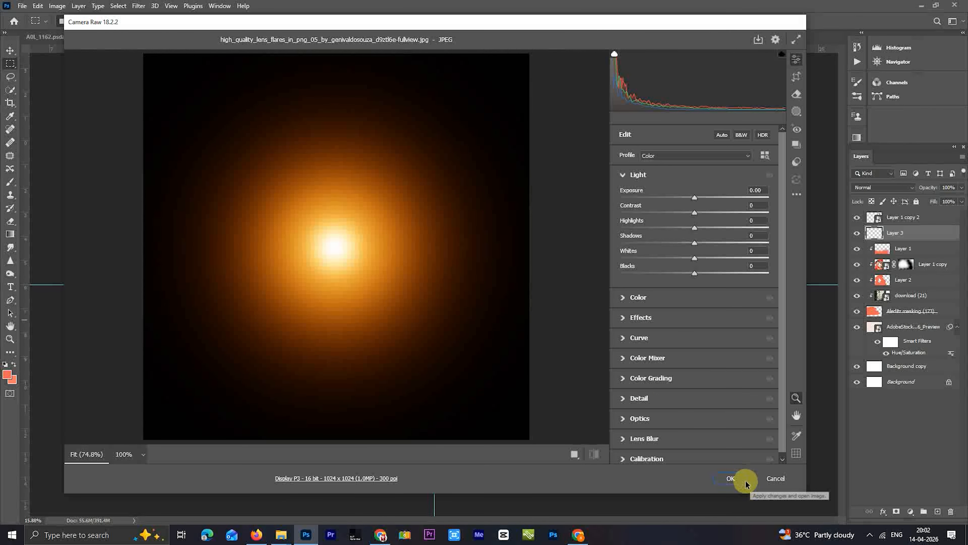
click(748, 482)
drag(458, 271, 613, 252)
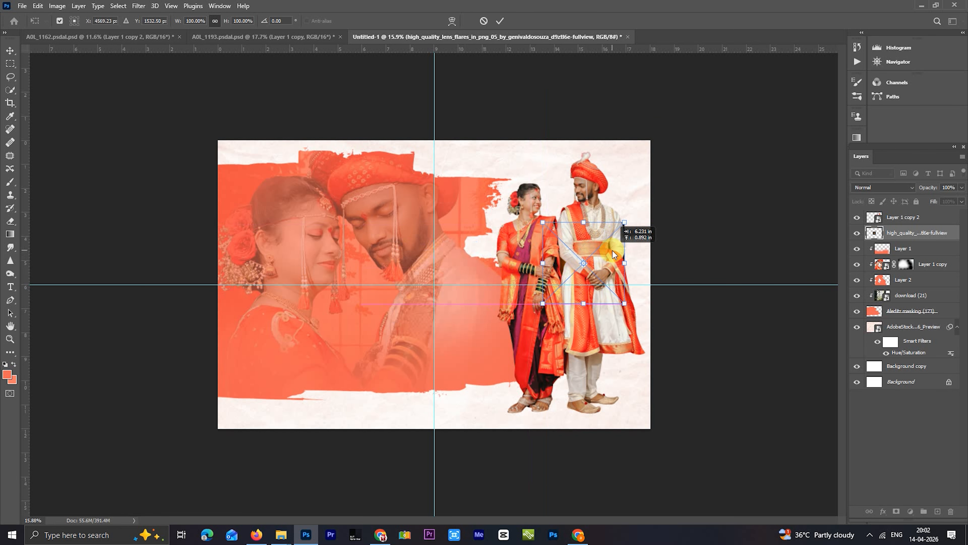
key(Return)
key(shift+alt+s)
key(ctrl+j)
click(890, 248)
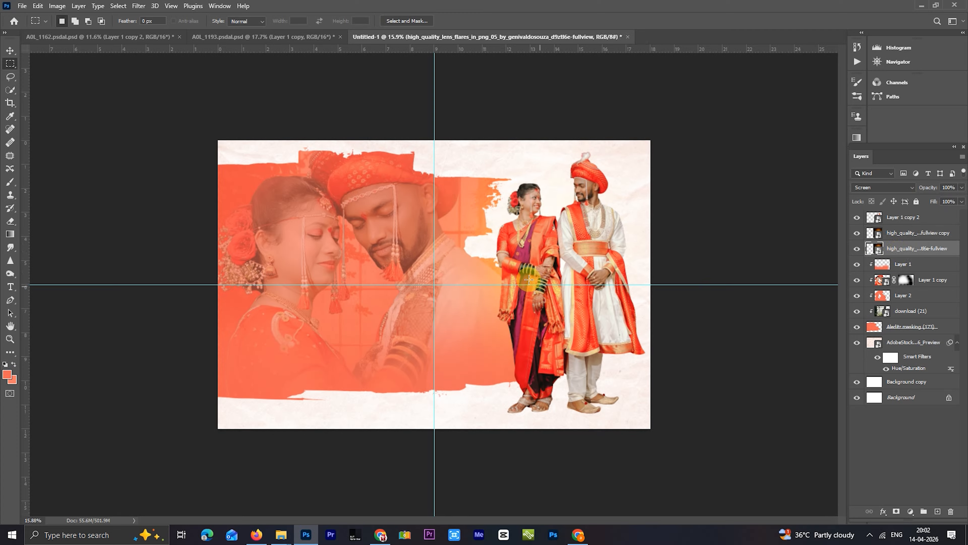
- Enlarge the lower flare, clipped to the backdrop, to about 535% by 596% over the page's upper part, and set its opacity to 76%
key(m)
right_click(495, 249)
click(552, 396)
drag(612, 281, 331, 144)
drag(426, 277, 494, 353)
drag(408, 244, 561, 239)
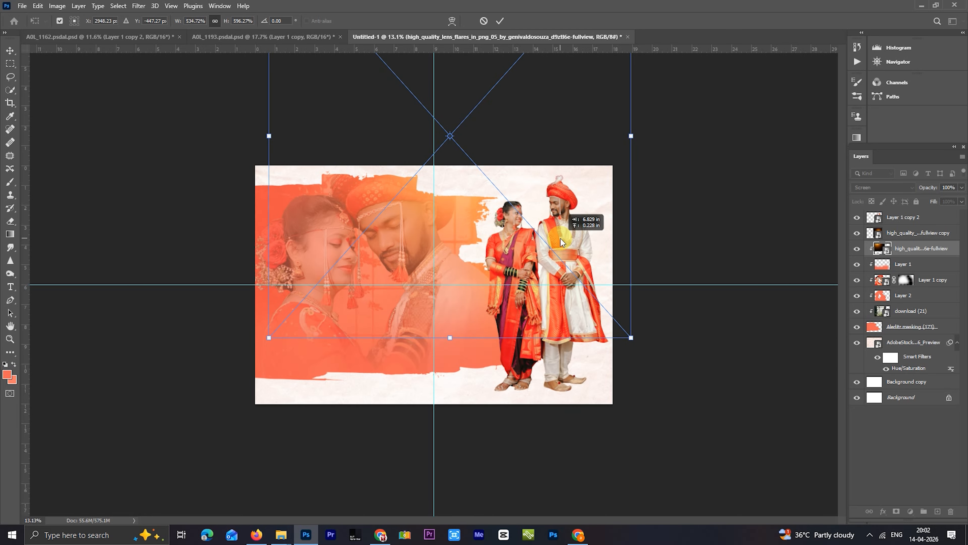
key(Return)
mouse_move(929, 191)
mouse_down()
mouse_move(911, 189)
mouse_move(923, 190)
mouse_up()
- Try a duplicate of the enlarged flare over the lower-left area of the close-up couple, and delete it
key(ctrl+j)
scroll(198, 407, up, 1)
scroll(374, 325, down, 1)
scroll(244, 383, up, 1)
drag(244, 382, 263, 361)
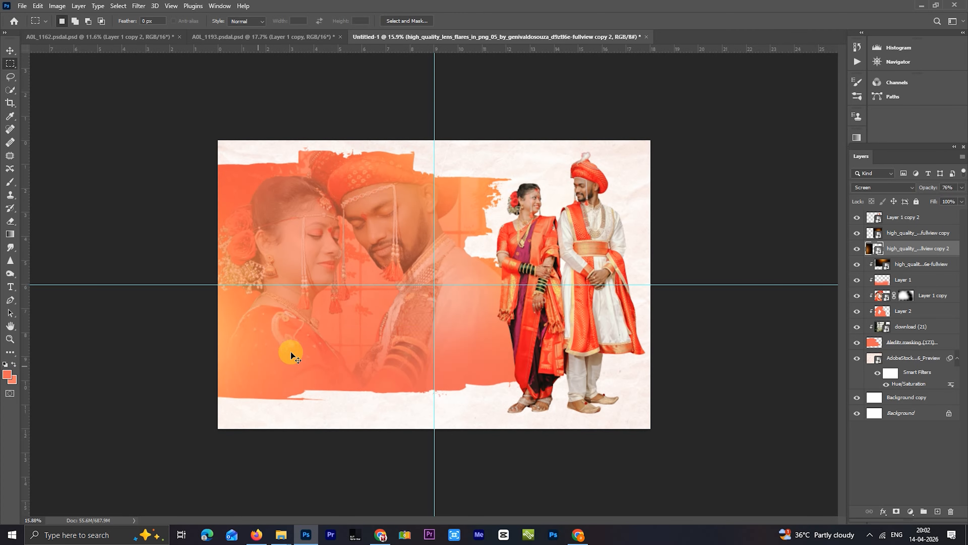
scroll(418, 305, down, 1)
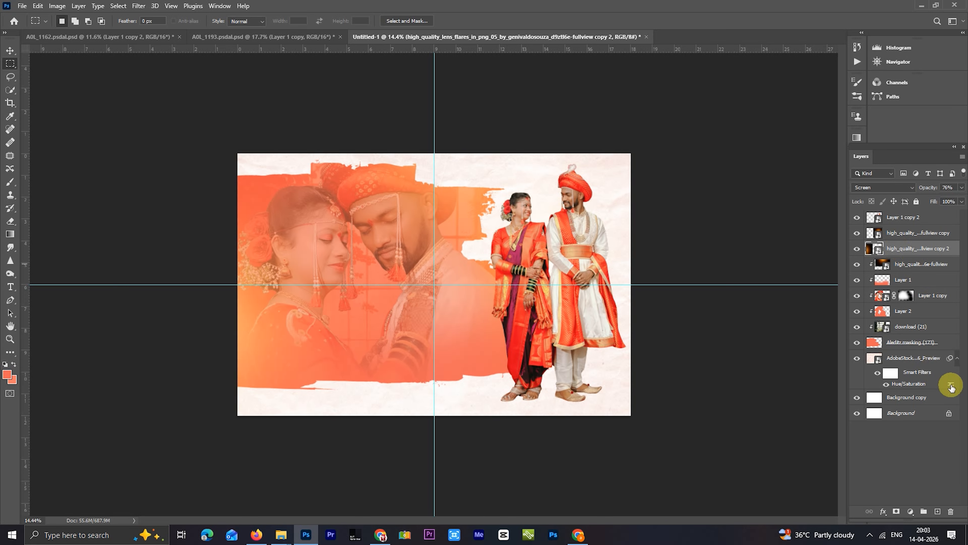
click(948, 513)
scroll(516, 314, up, 1)
scroll(515, 313, down, 2)
scroll(515, 313, up, 1)
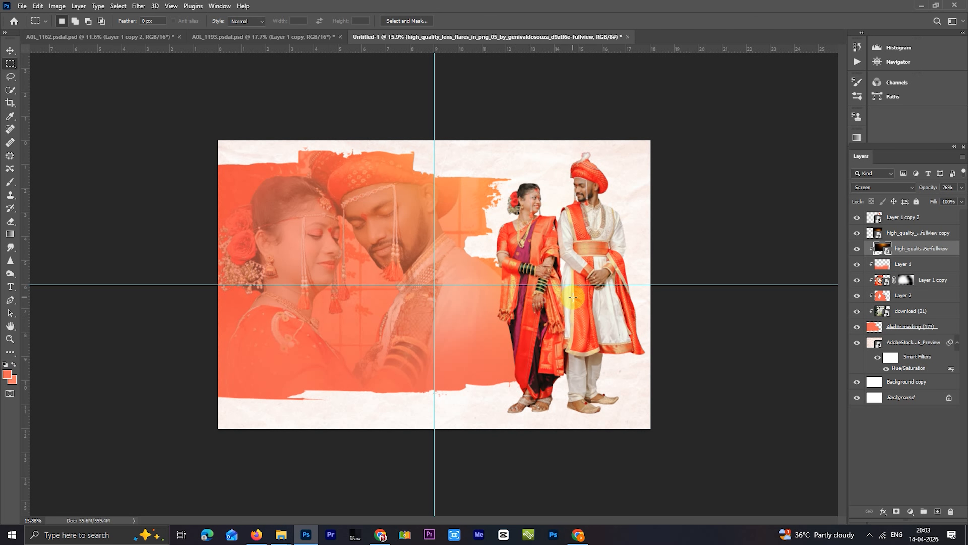
- Set the close-up couple on Layer 1 copy to Luminosity blending at 54% opacity
click(901, 311)
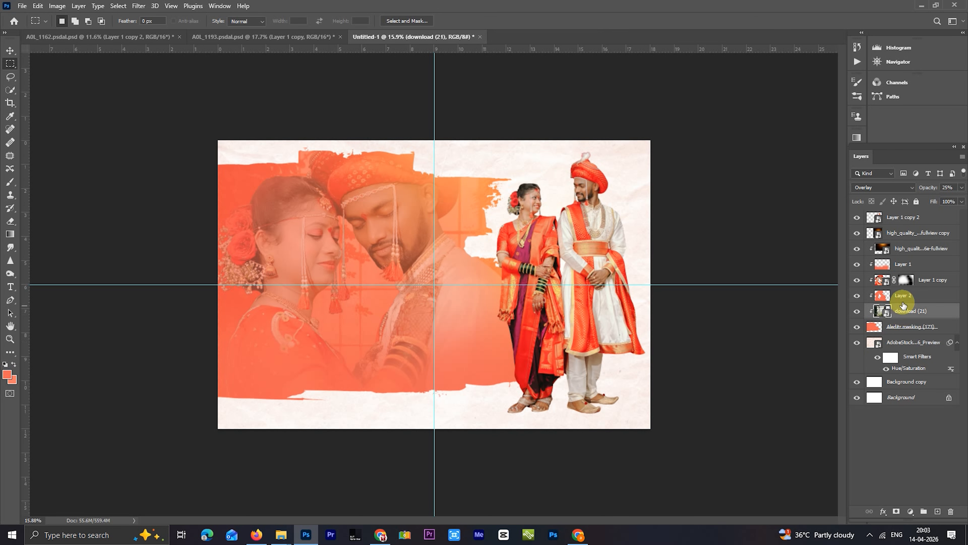
click(924, 284)
click(904, 188)
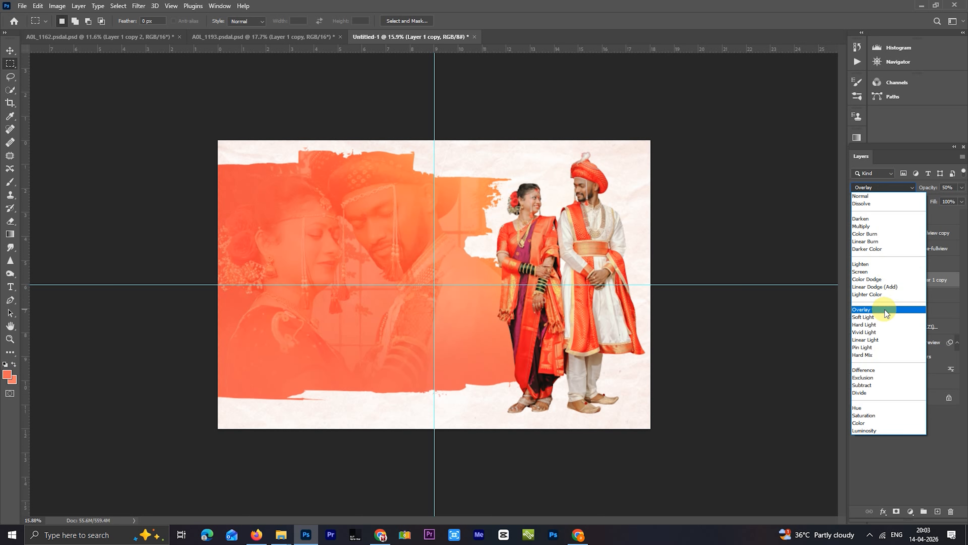
click(879, 429)
drag(959, 186, 928, 190)
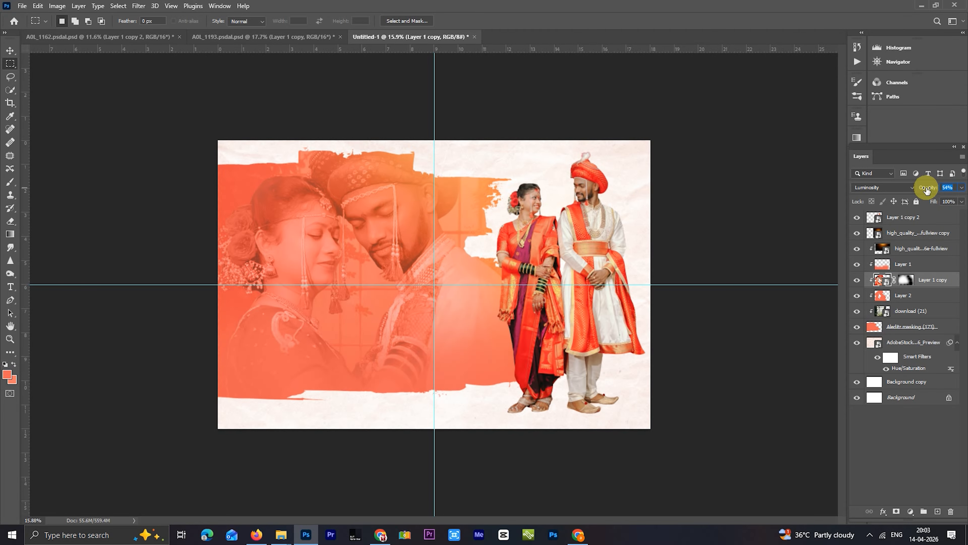
click(580, 284)
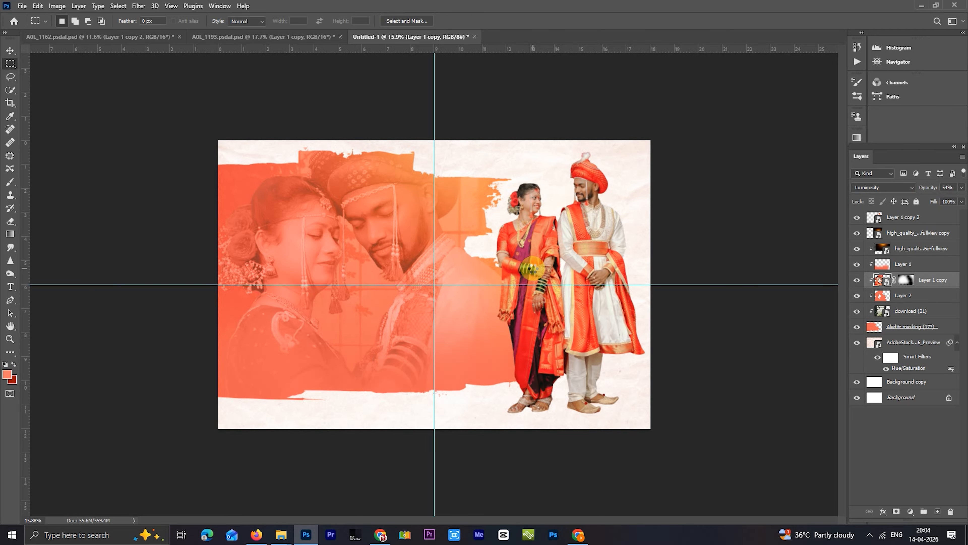
- Darken the close-up couple on Layer 1 copy with a Camera Raw filter, slightly lowering exposure and the bright tones
key(ctrl+shift+a)
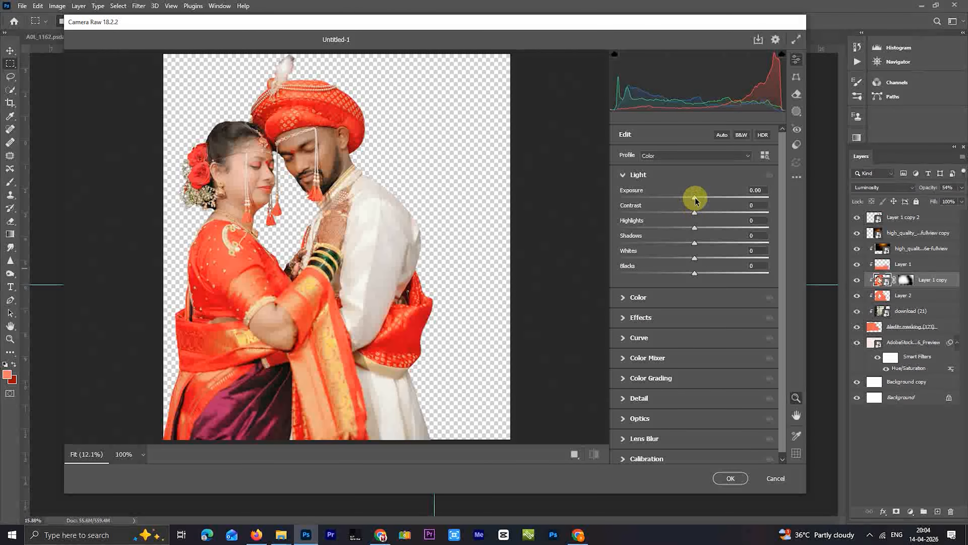
drag(689, 227, 684, 257)
drag(693, 198, 689, 197)
click(726, 478)
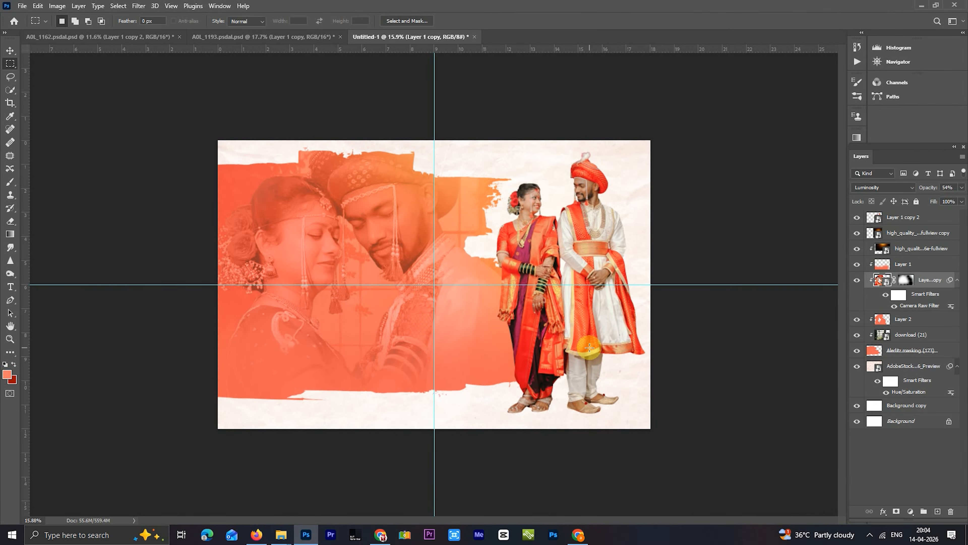
scroll(589, 347, down, 2)
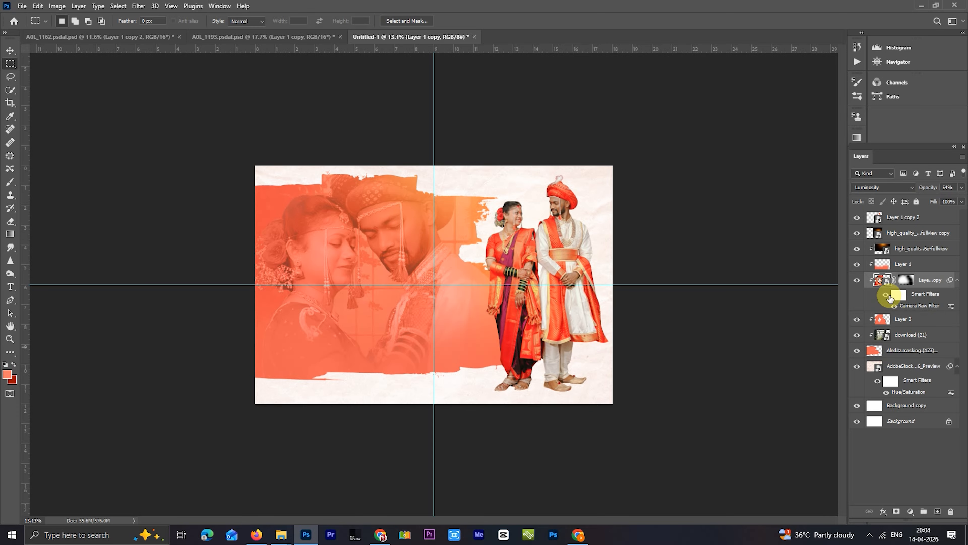
scroll(811, 284, up, 2)
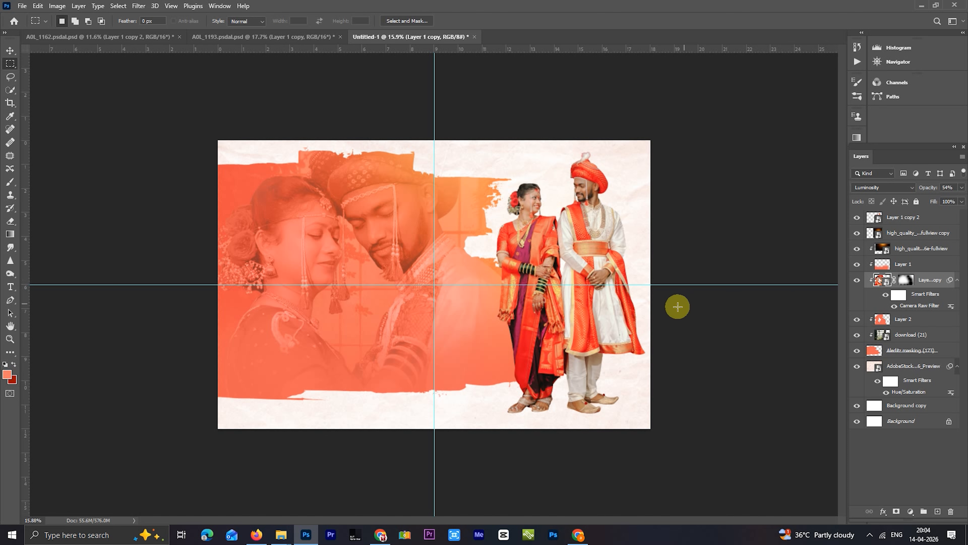
- Add a new layer above the flare copy and try one dab with a 2200 px soft round brush at 0% hardness
click(898, 233)
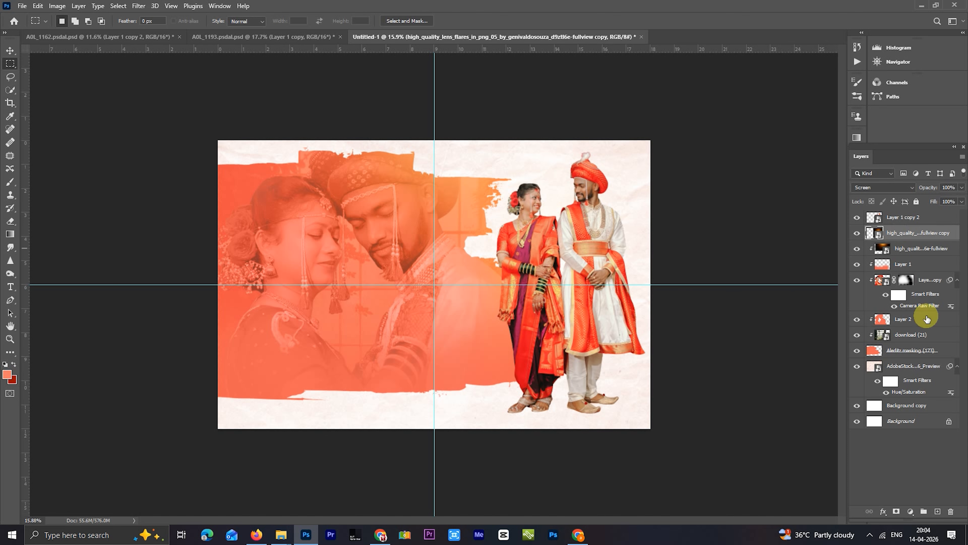
click(937, 509)
click(10, 182)
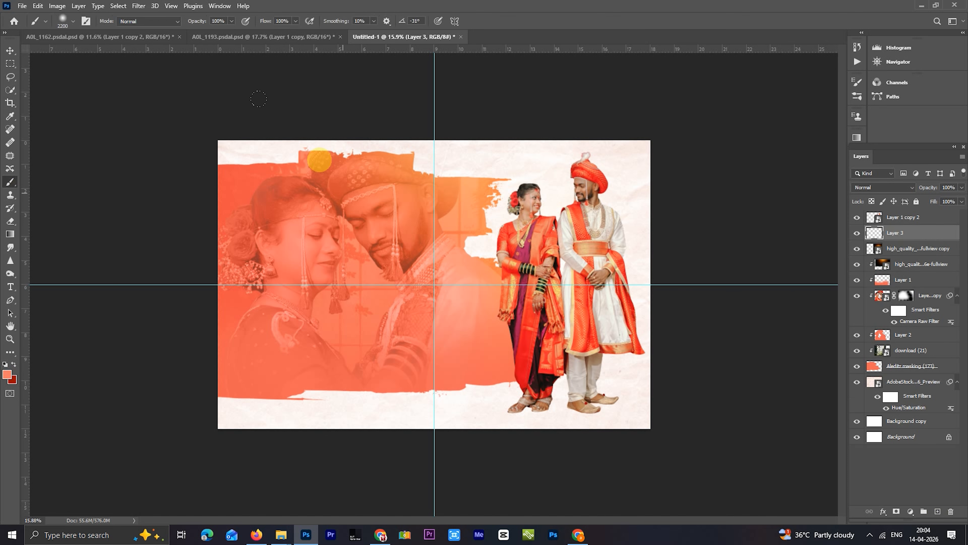
click(66, 20)
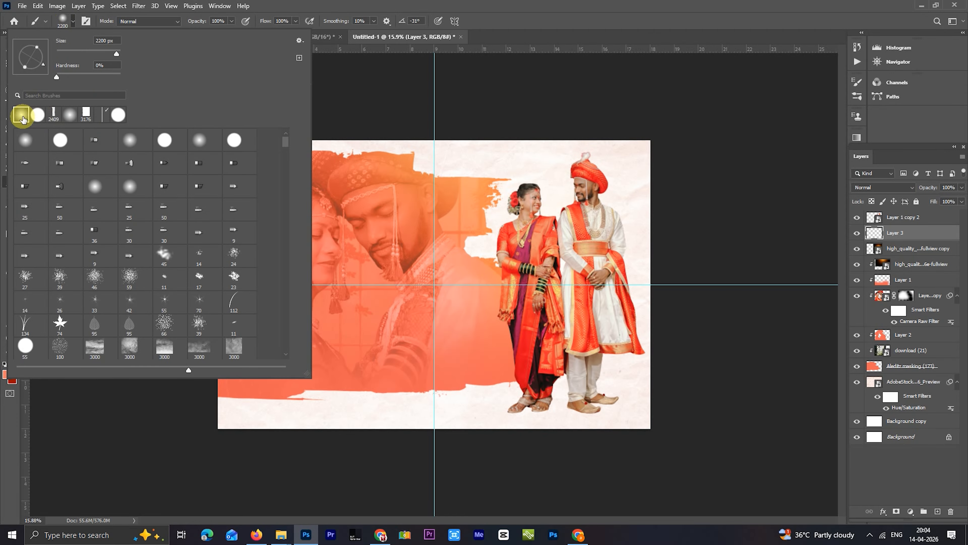
click(423, 248)
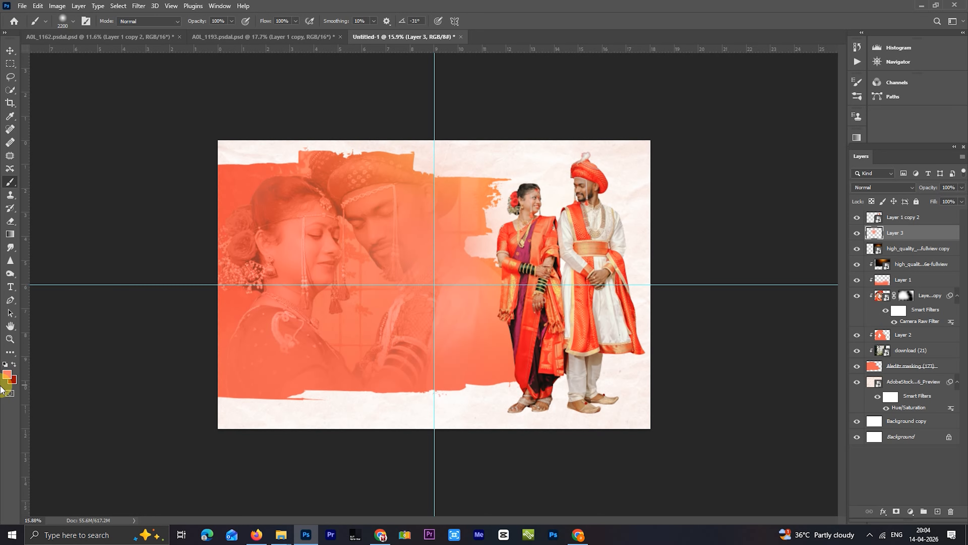
- Set the foreground colour to #000000 and paint a single soft black dab near the page centre
click(6, 374)
drag(725, 316, 830, 365)
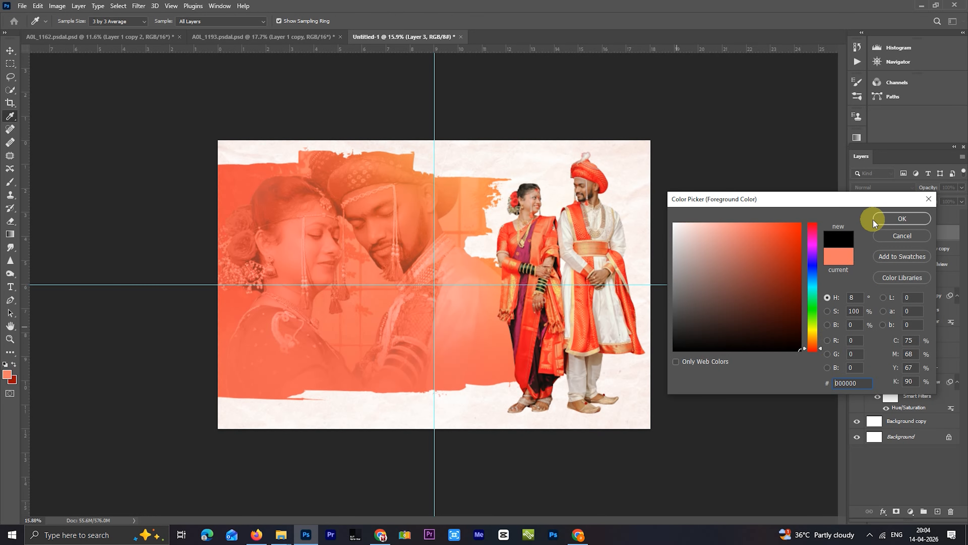
click(883, 217)
click(417, 267)
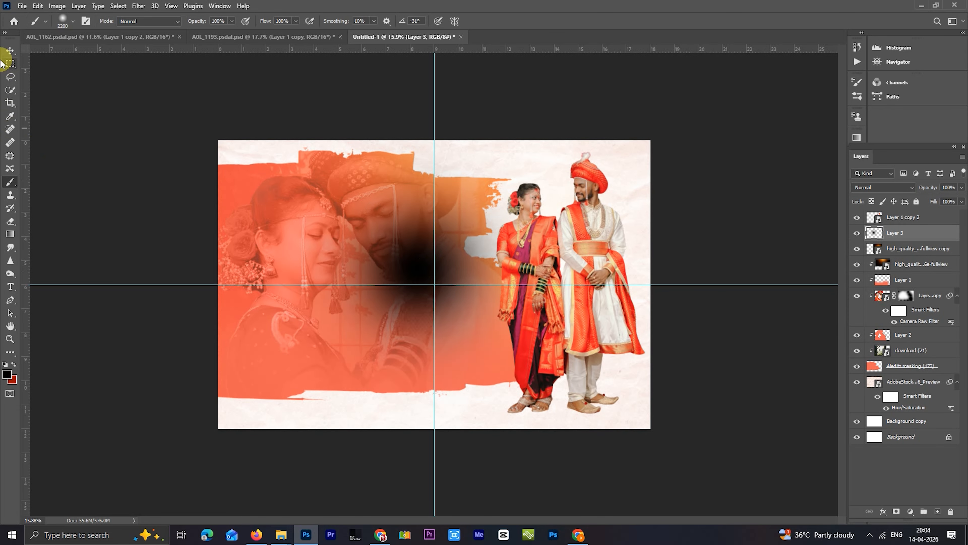
- Squash the black dab vertically into a thin, flat shadow and move it down beside the bride's saree hem
click(10, 63)
right_click(429, 210)
click(464, 300)
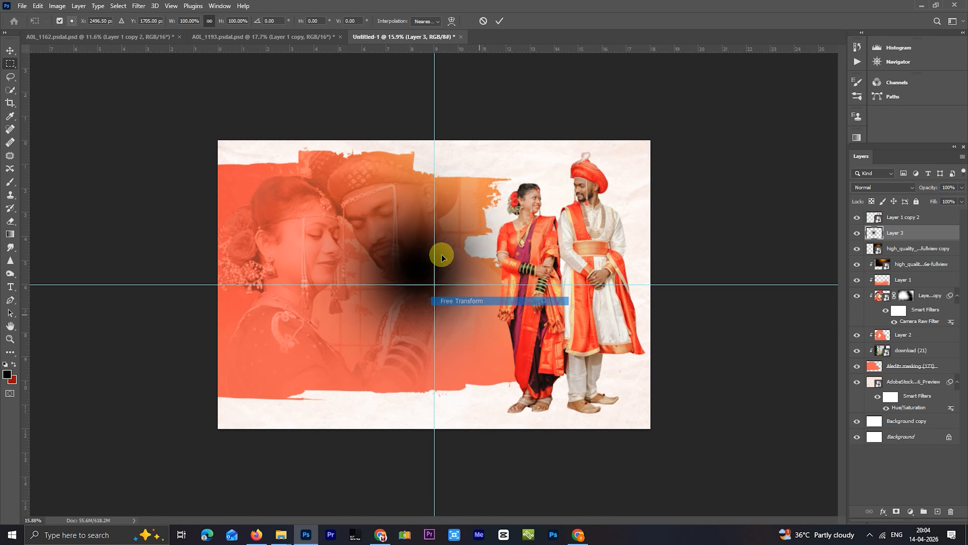
drag(417, 141, 417, 268)
drag(561, 276, 596, 414)
key(Return)
- Move the flat black shadow on Layer 3 down beside the bride's feet, ready for a free transform
scroll(470, 303, up, 2)
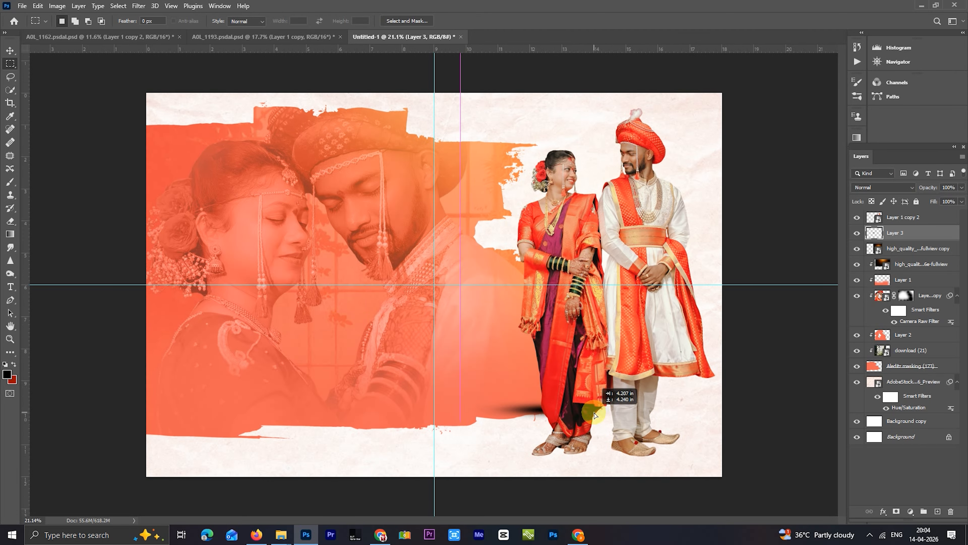
scroll(596, 414, up, 5)
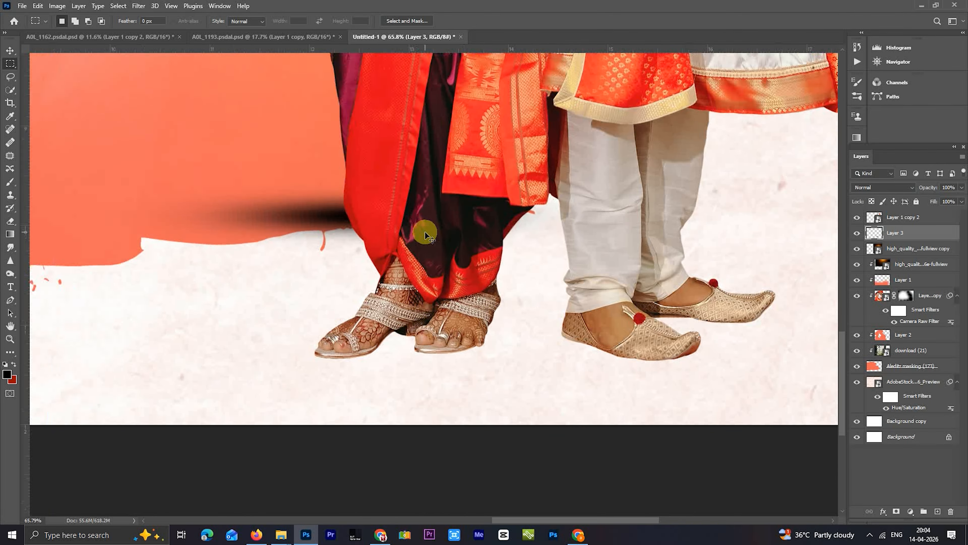
right_click(481, 313)
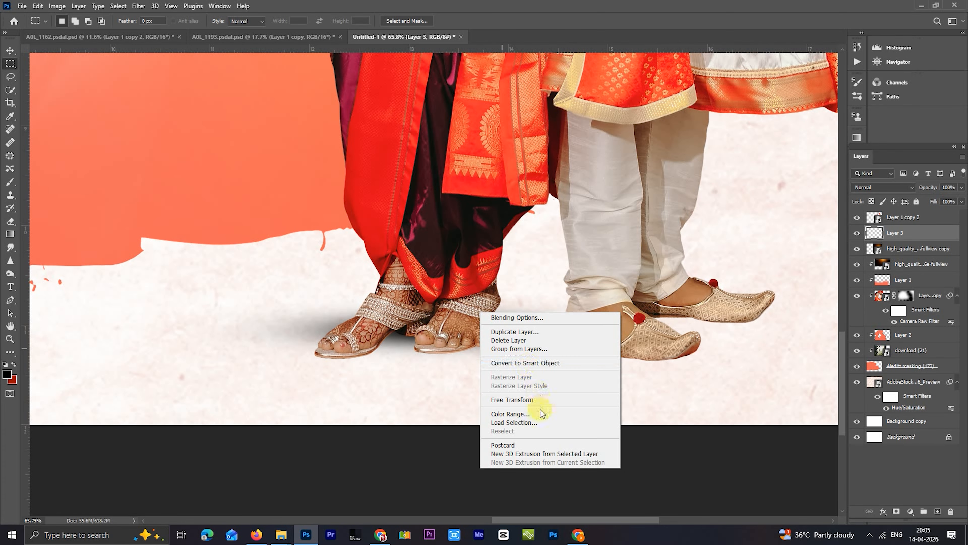
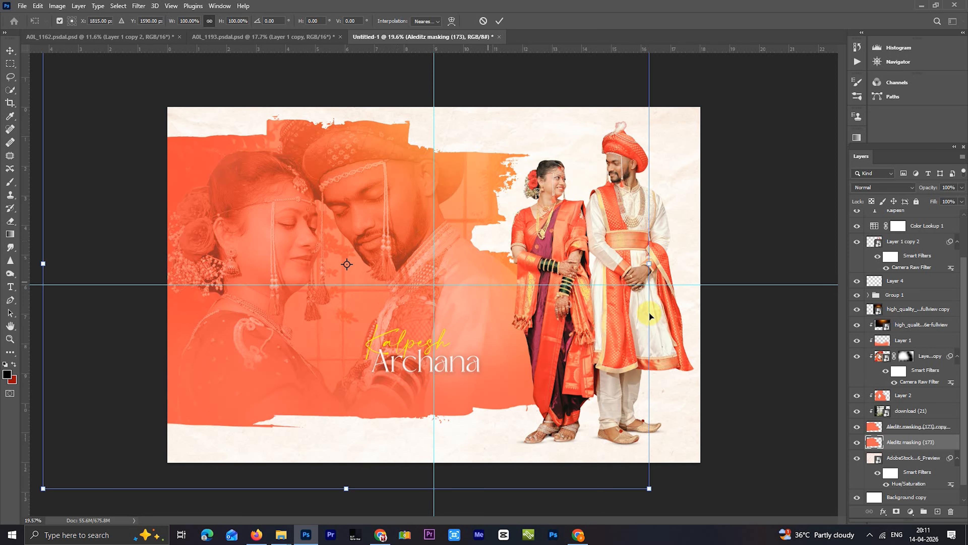
- Copy the part of the lower Aleditz masking (173) stroke inside the page onto a new layer and remove the original layer
drag(640, 78, 164, 493)
key(ctrl+j)
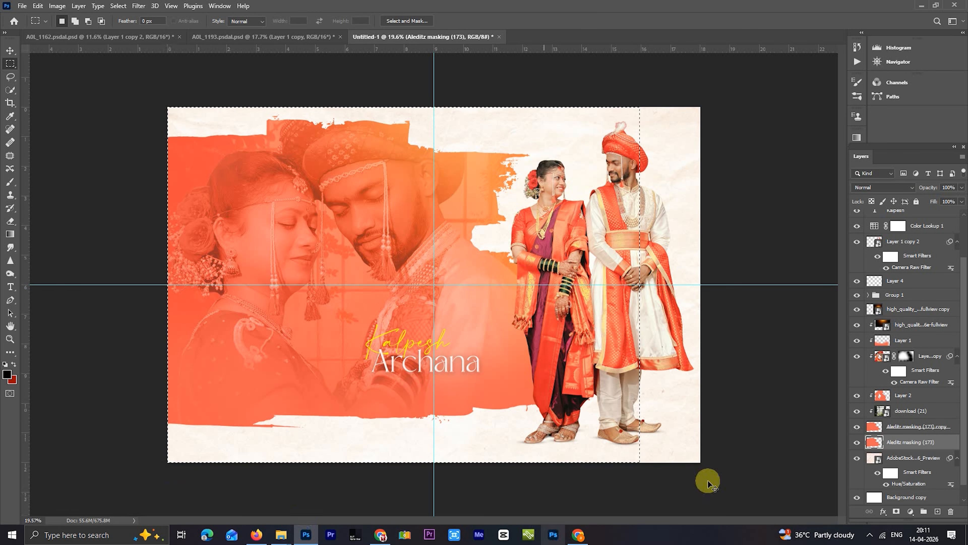
click(892, 452)
click(894, 443)
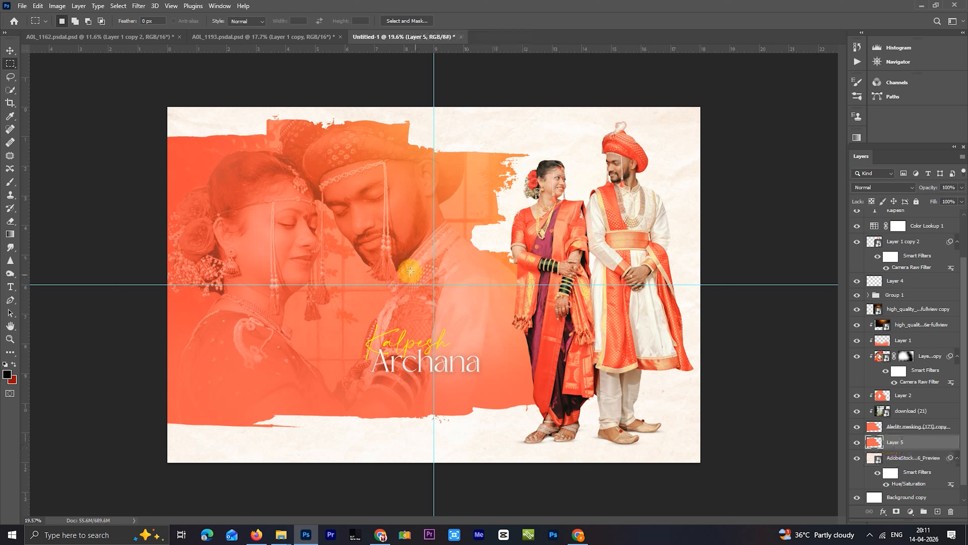
- Flip the Layer 5 brush stroke horizontally and extend it past the page's right edge
right_click(411, 272)
click(461, 359)
right_click(447, 262)
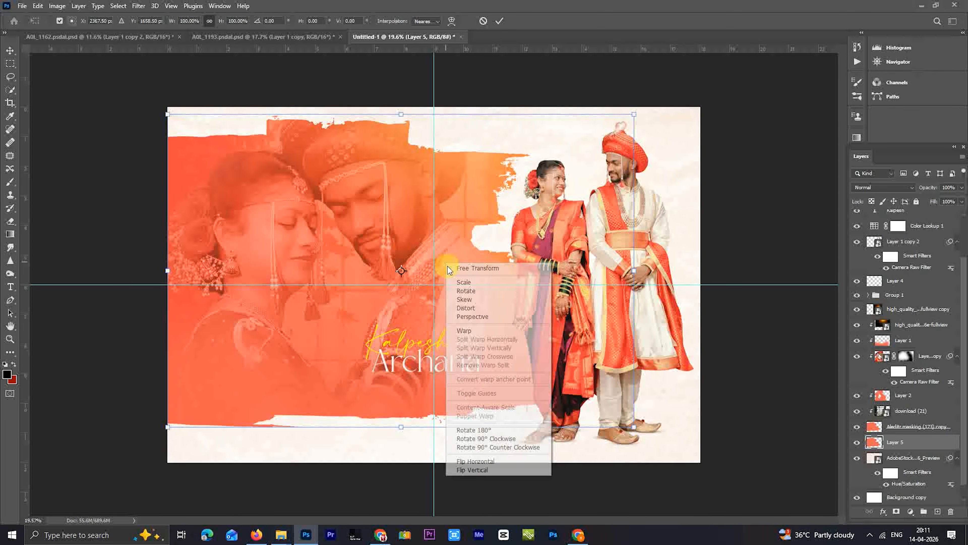
click(478, 460)
key(ctrl+minus)
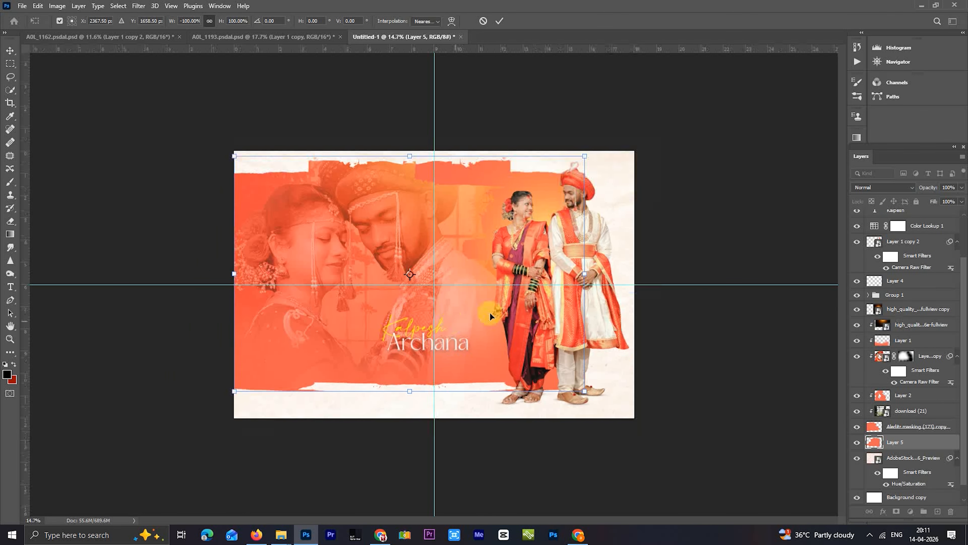
drag(586, 274, 666, 281)
key(Return)
- Lower the opacity of Layer 5 to 31% and narrow the stroke from both sides with Free Transform
key(ctrl+plus)
key(m)
drag(927, 188, 930, 190)
right_click(555, 207)
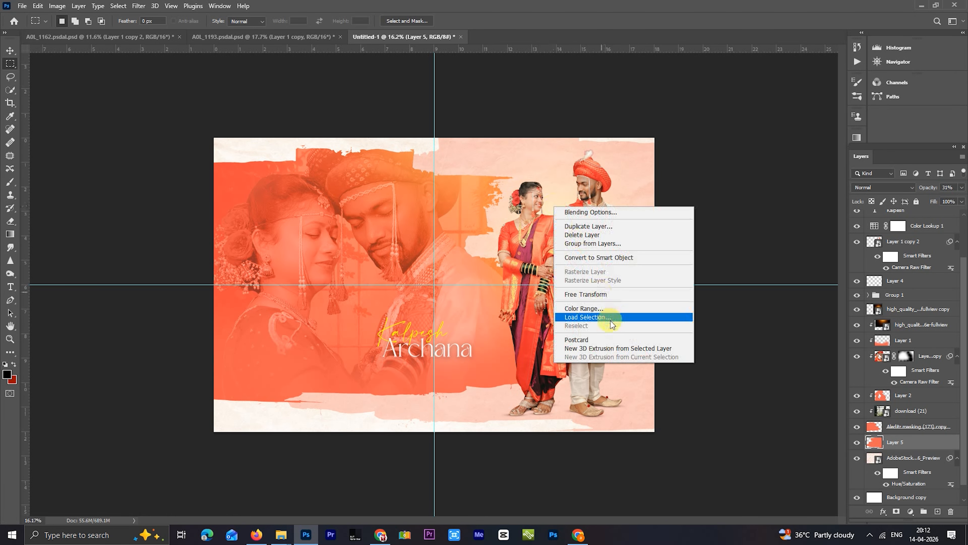
click(610, 294)
drag(671, 276, 650, 275)
drag(213, 276, 268, 276)
key(Return)
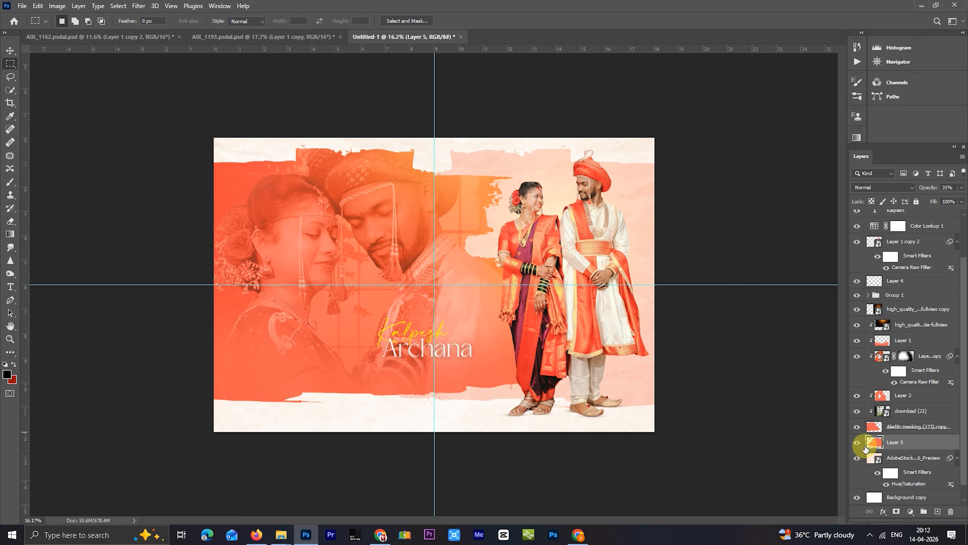
- Compare the page with and without Layer 5 and nudge the faded stroke slightly into place
click(859, 443)
click(858, 442)
key(ctrl+t)
drag(557, 253, 557, 255)
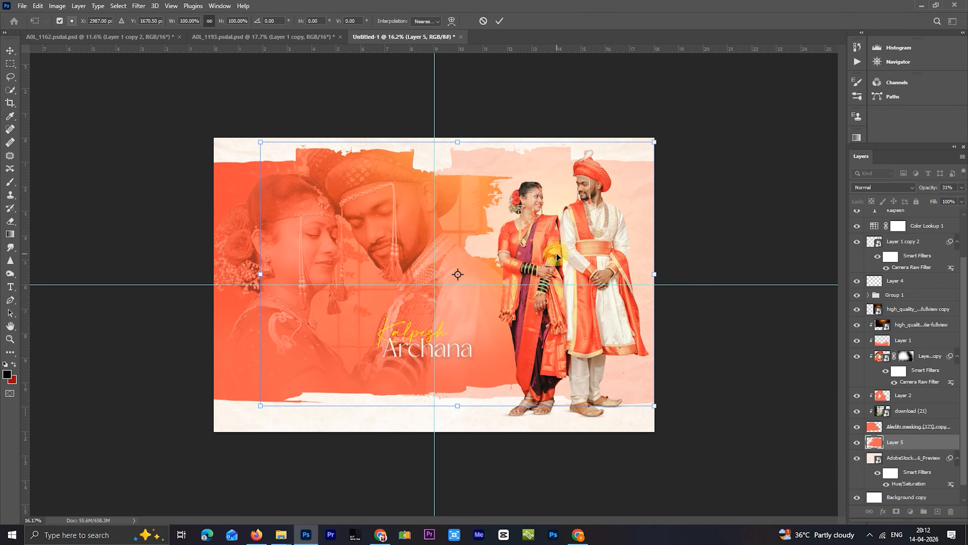
mouse_move(557, 256)
mouse_down()
mouse_move(558, 265)
mouse_move(560, 256)
mouse_up()
key(Return)
key(m)
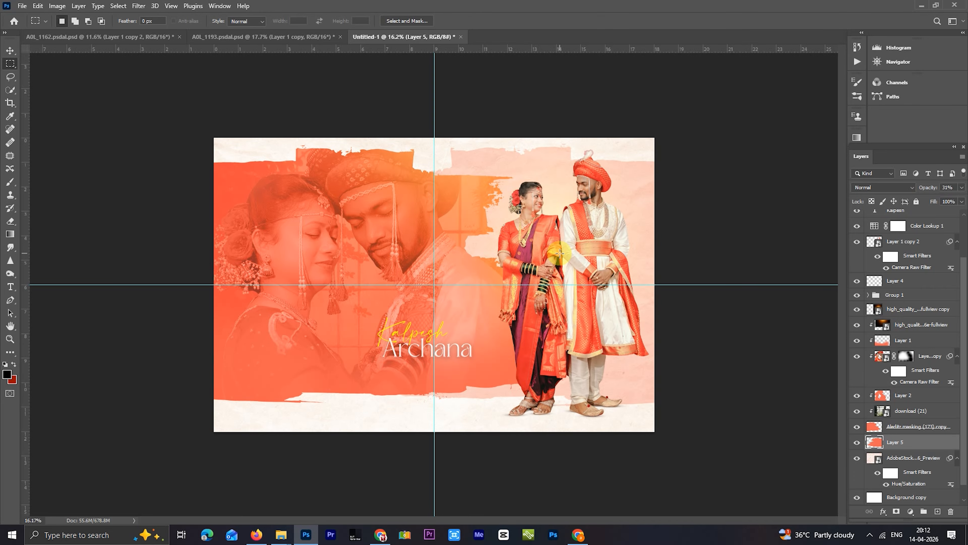
- Set the opacity of the AdobeStock paper texture layer to 53%
scroll(904, 448, down, 1)
click(906, 442)
click(928, 189)
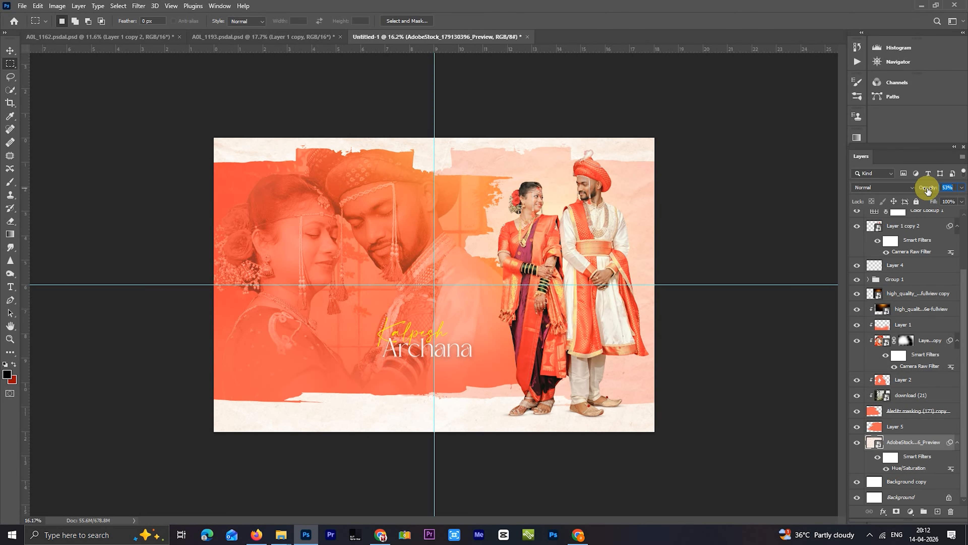
click(504, 313)
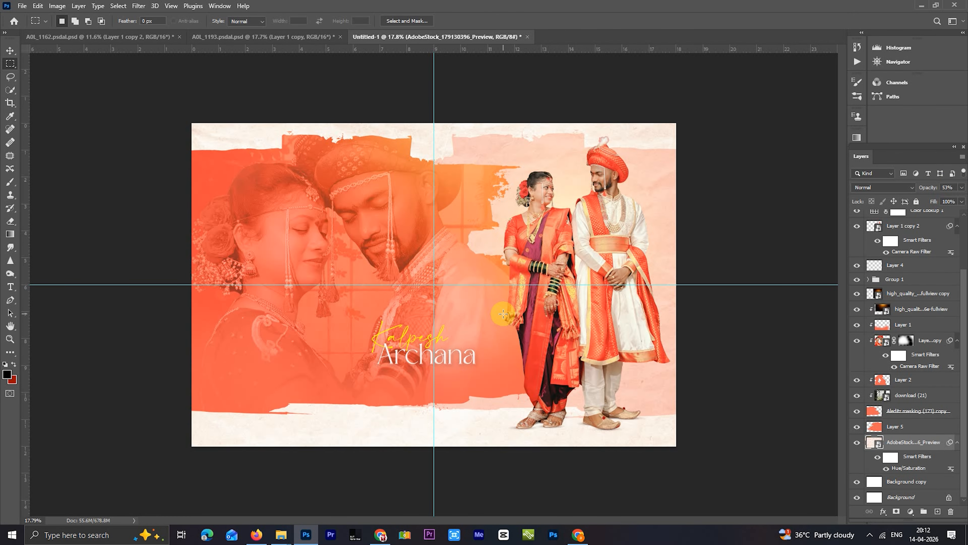
- Select both name text layers and move them together to the left of the vertical centre guide
scroll(877, 302, up, 3)
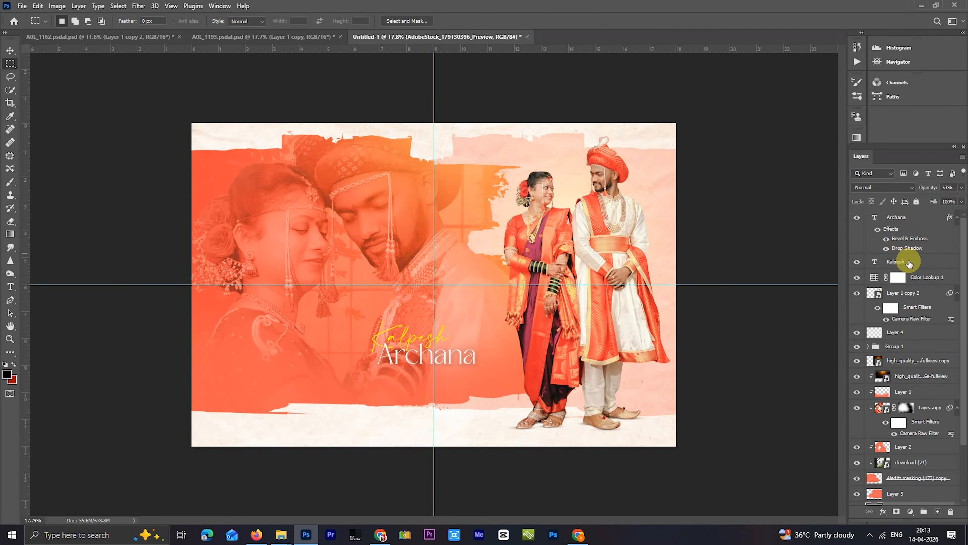
click(902, 224)
shift+click(902, 263)
scroll(389, 343, up, 2)
right_click(397, 326)
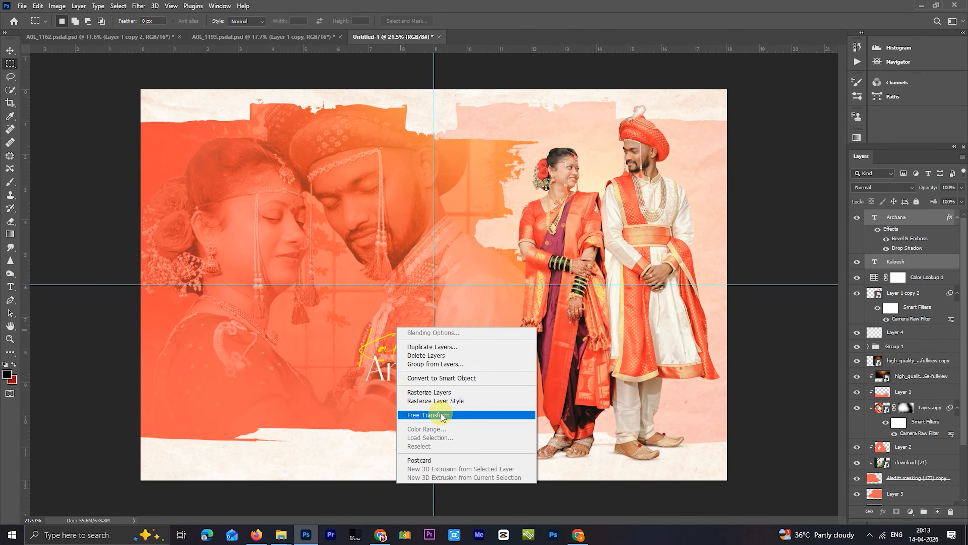
click(458, 411)
drag(422, 367, 364, 359)
scroll(440, 328, down, 2)
key(Return)
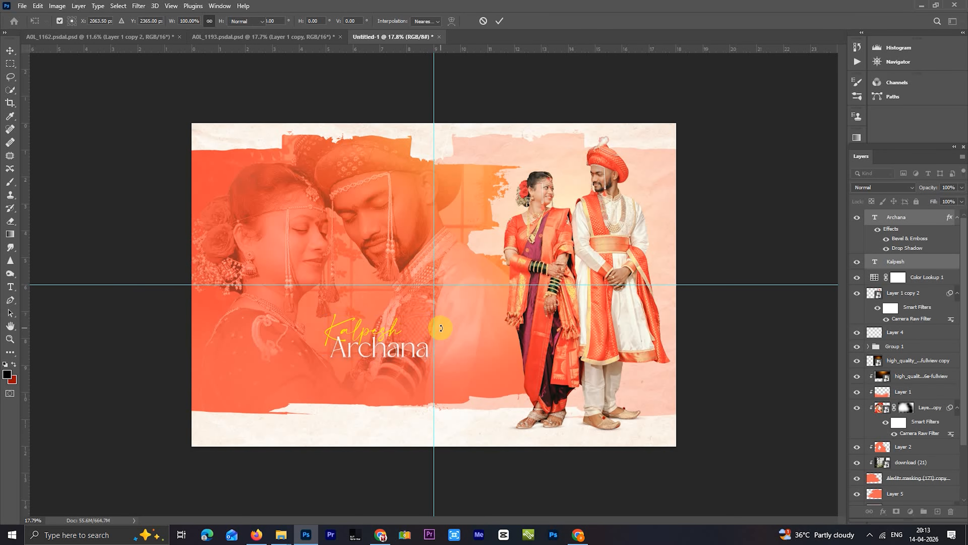
- Put the two name text layers through Free Transform once more and hide both layers
scroll(435, 305, up, 2)
scroll(433, 296, up, 1)
drag(397, 345, 437, 283)
right_click(446, 361)
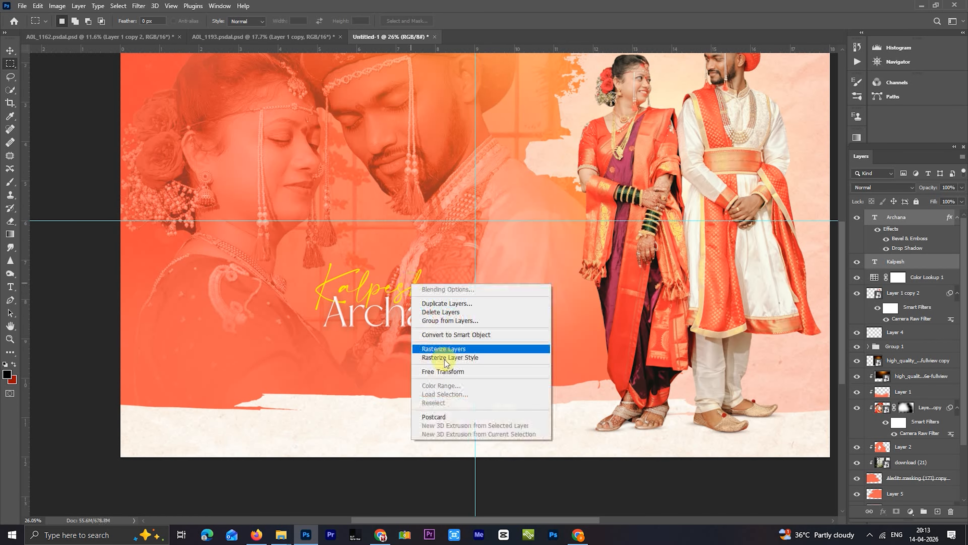
click(445, 371)
key(Return)
scroll(477, 306, down, 1)
click(856, 261)
click(857, 218)
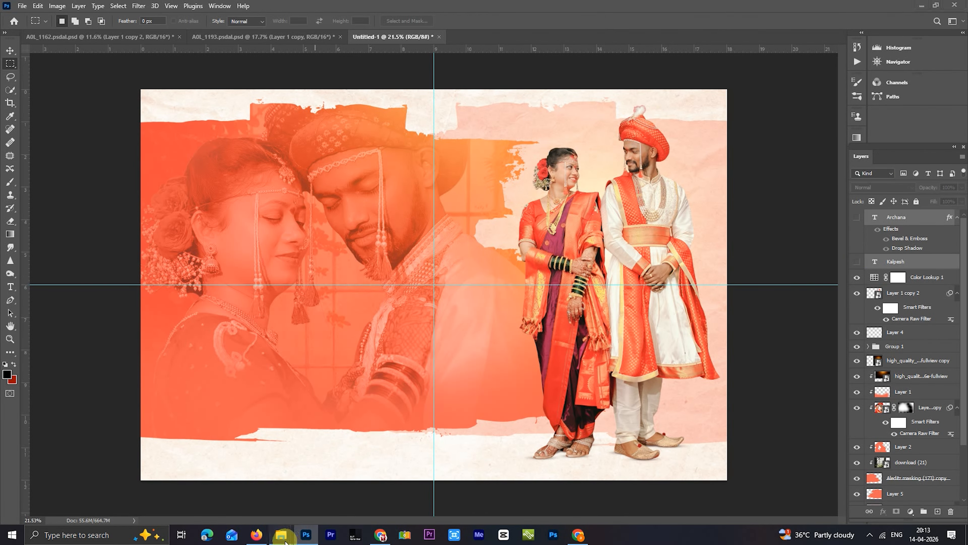
- Place the Marathi lettering प्रेमाची गोष्ट from the marathi text png folder and shrink it to about 14% over the close-up
mouse_move(281, 534)
mouse_move(424, 493)
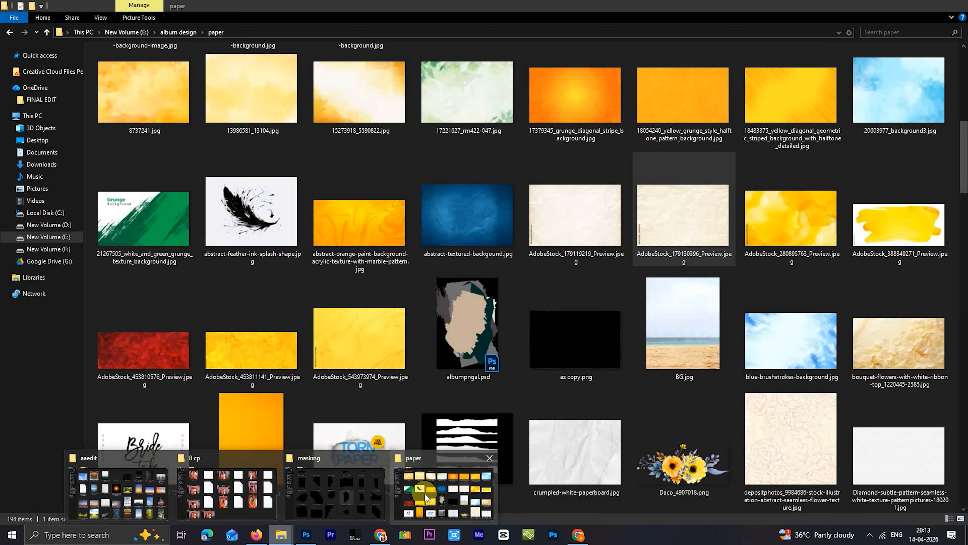
click(418, 466)
key(BackSpace)
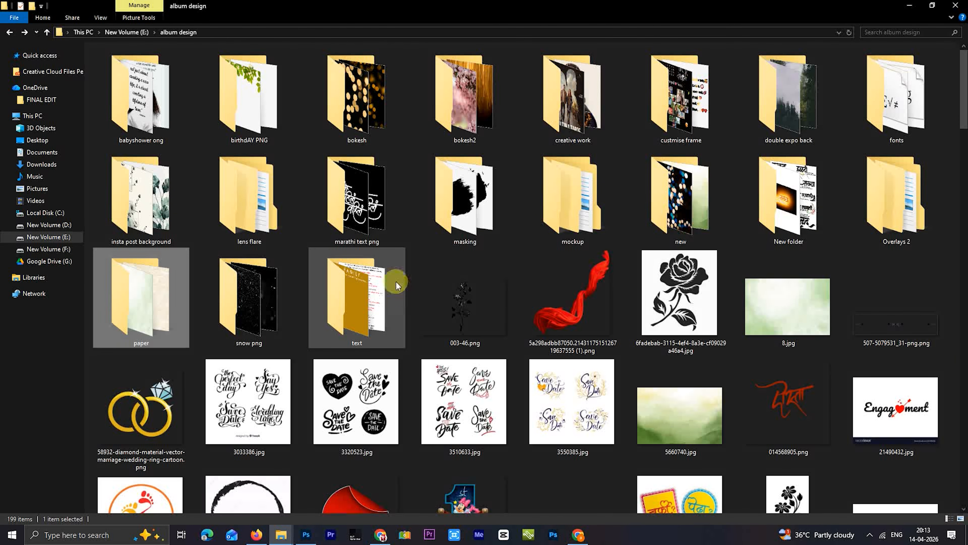
double_click(366, 211)
double_click(266, 121)
drag(164, 99, 376, 282)
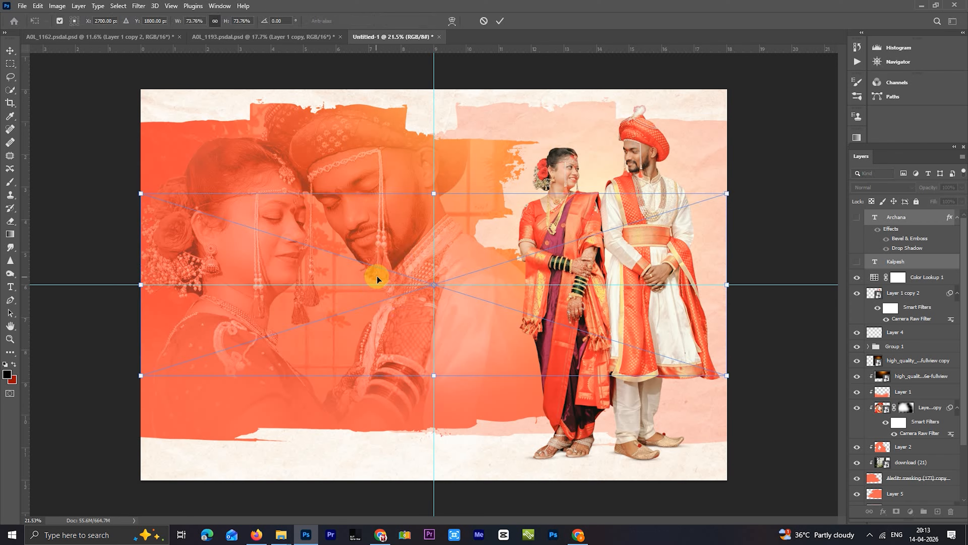
drag(728, 284, 398, 334)
key(Return)
- Give the Marathi lettering layer a Bevel & Emboss, a #ffffff Color Overlay and a Drop Shadow
double_click(930, 218)
click(571, 167)
click(568, 259)
click(778, 160)
drag(761, 279, 637, 219)
click(911, 222)
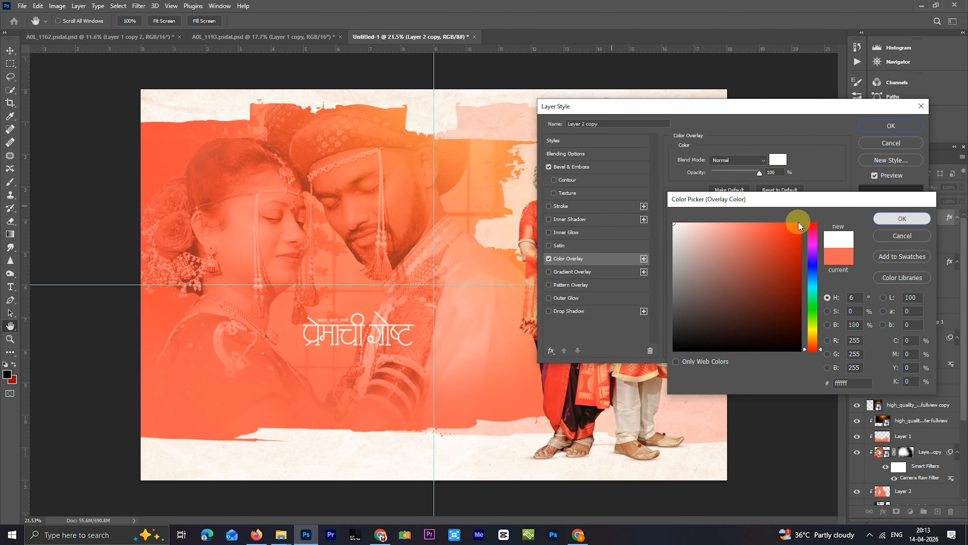
click(583, 313)
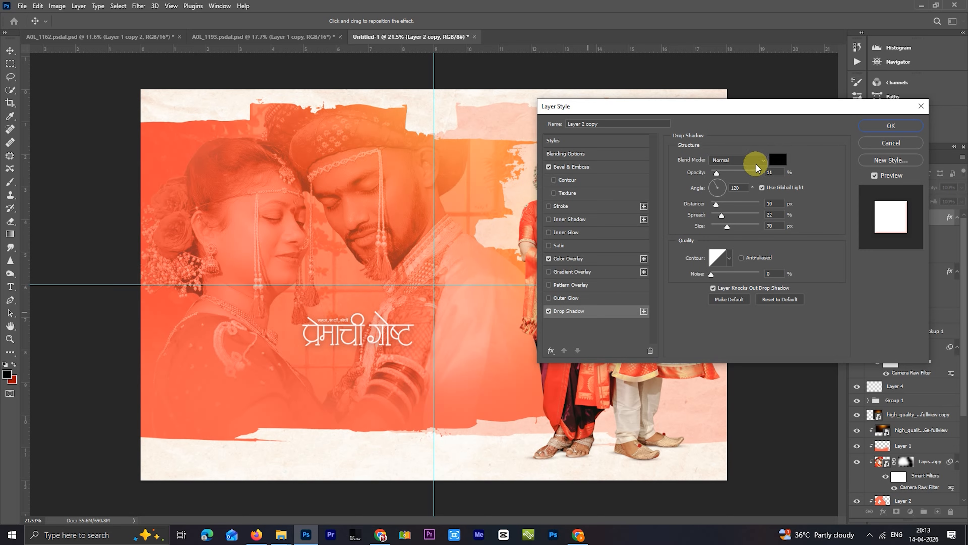
click(873, 126)
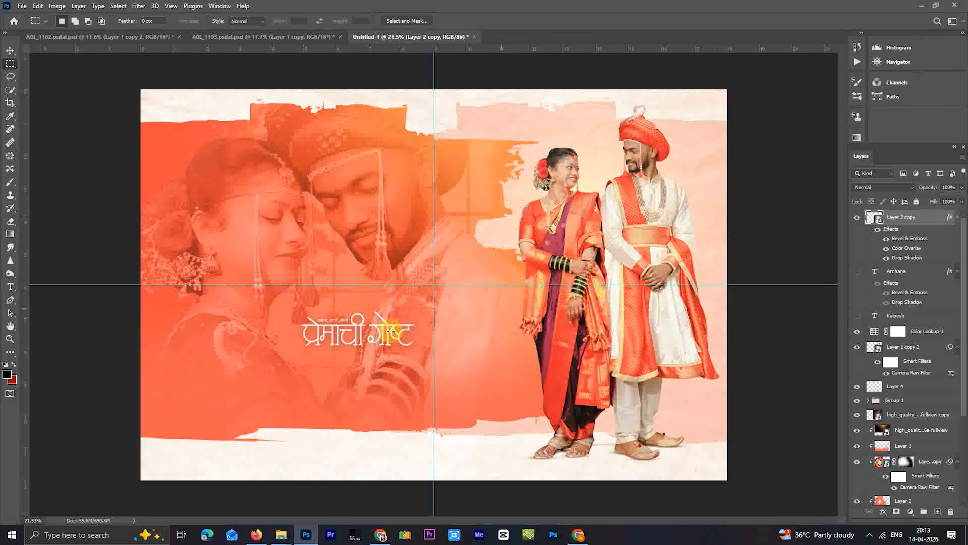
- Enlarge the Marathi lettering slightly and shift it right so that it crosses the vertical centre guide
scroll(391, 331, up, 1)
right_click(317, 325)
click(417, 247)
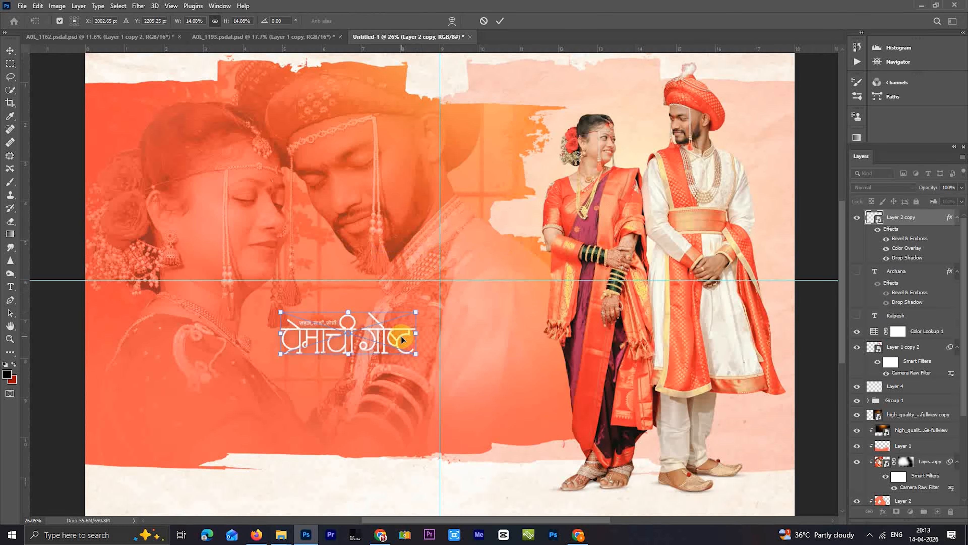
drag(412, 333, 461, 311)
key(Return)
scroll(424, 341, down, 3)
scroll(461, 311, down, 1)
scroll(461, 310, up, 2)
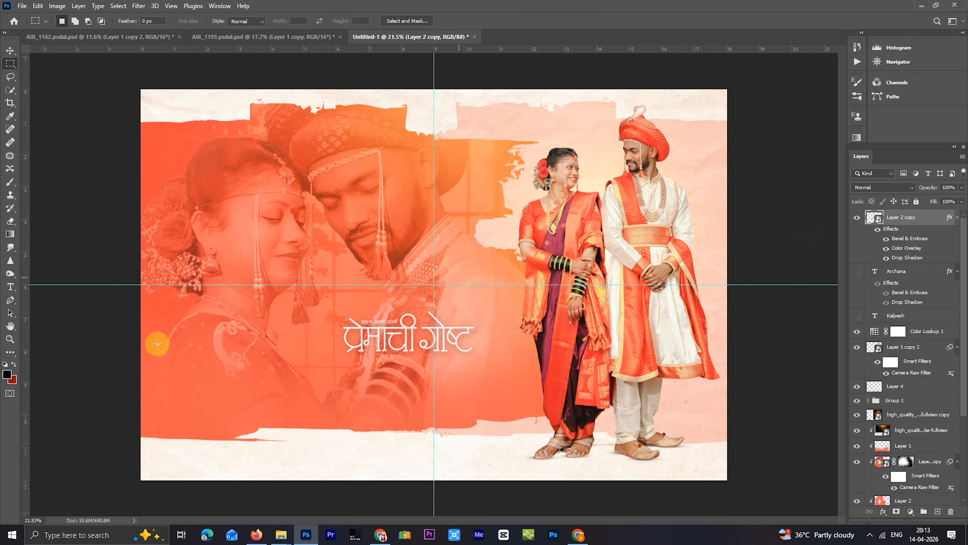
- Add the date text 07.05.23 in 75 pt Badoga Regular just below the Marathi lettering
click(10, 287)
scroll(429, 380, up, 3)
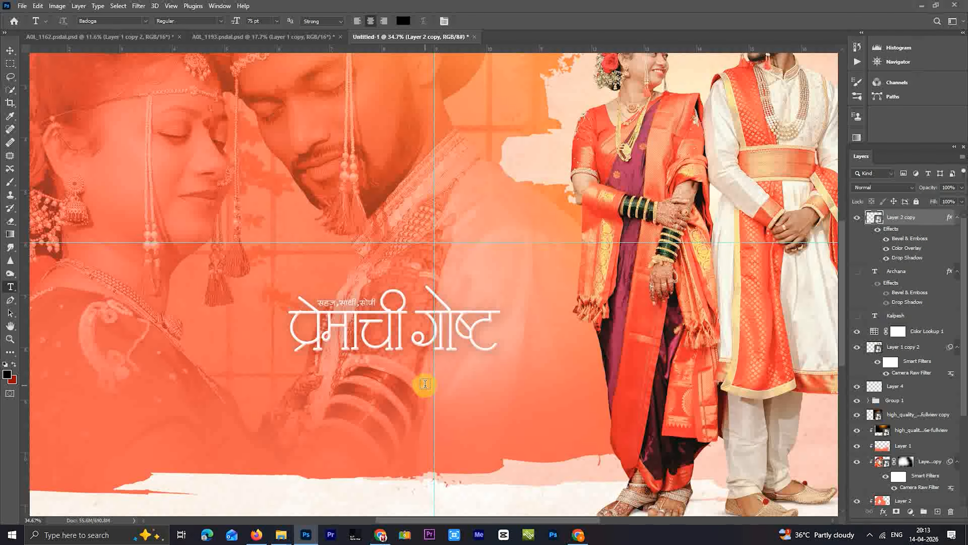
click(425, 383)
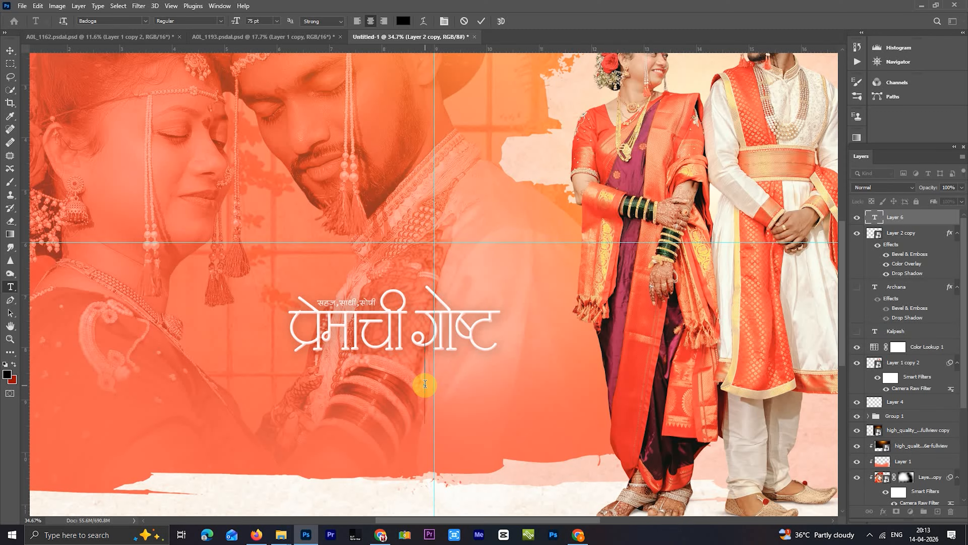
scroll(430, 380, down, 2)
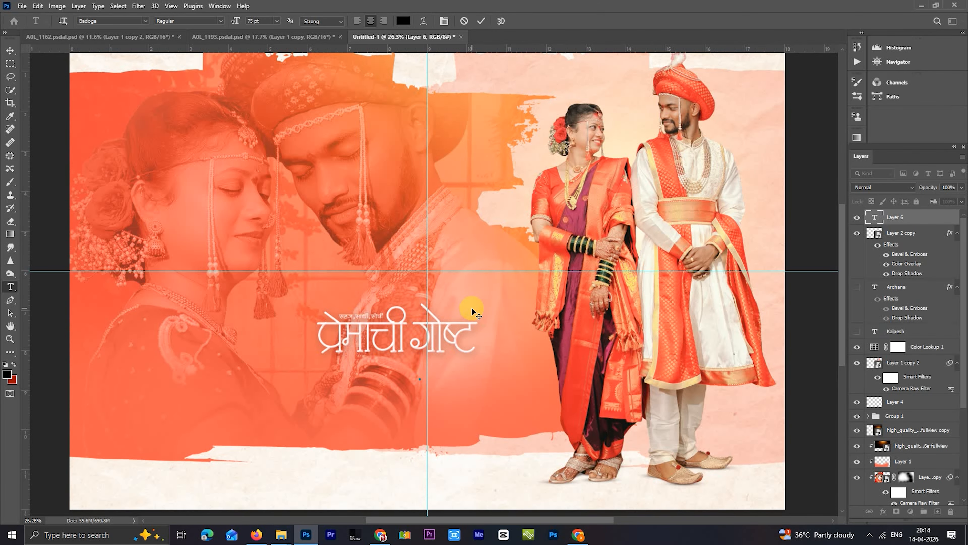
text(07)
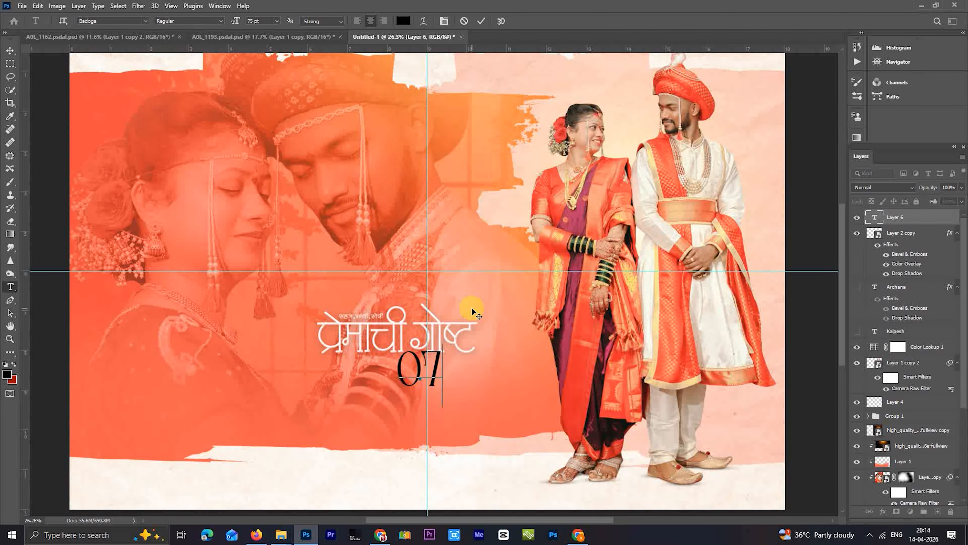
text(.)
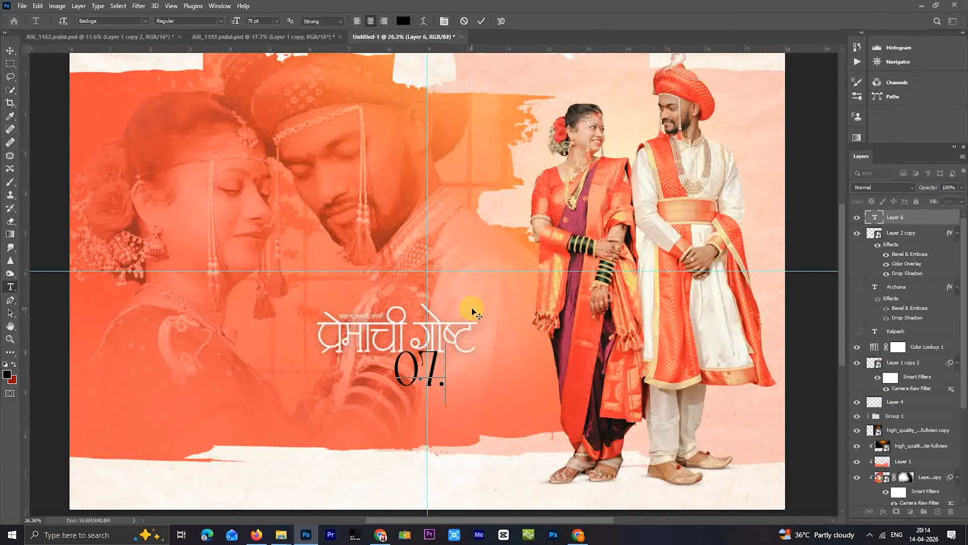
text(05.)
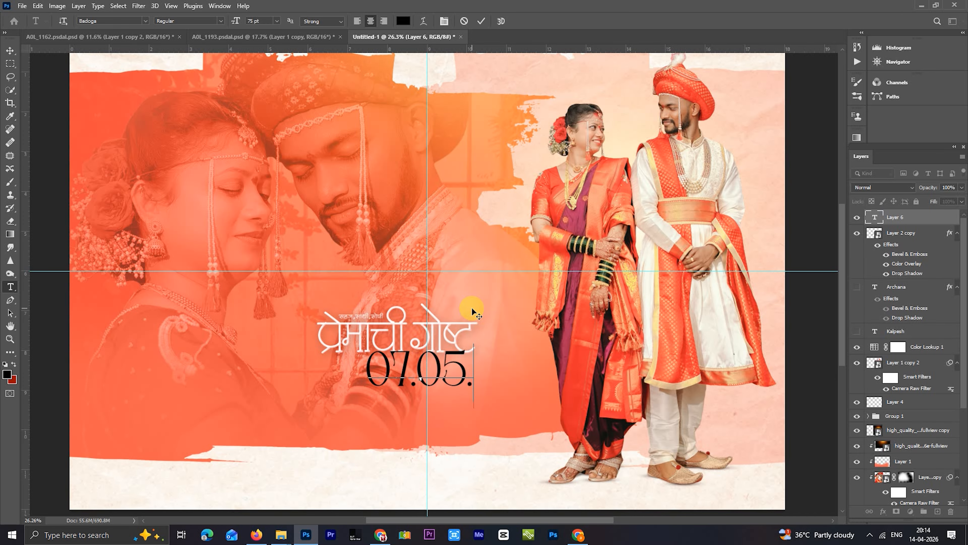
text(23)
key(ctrl+Return)
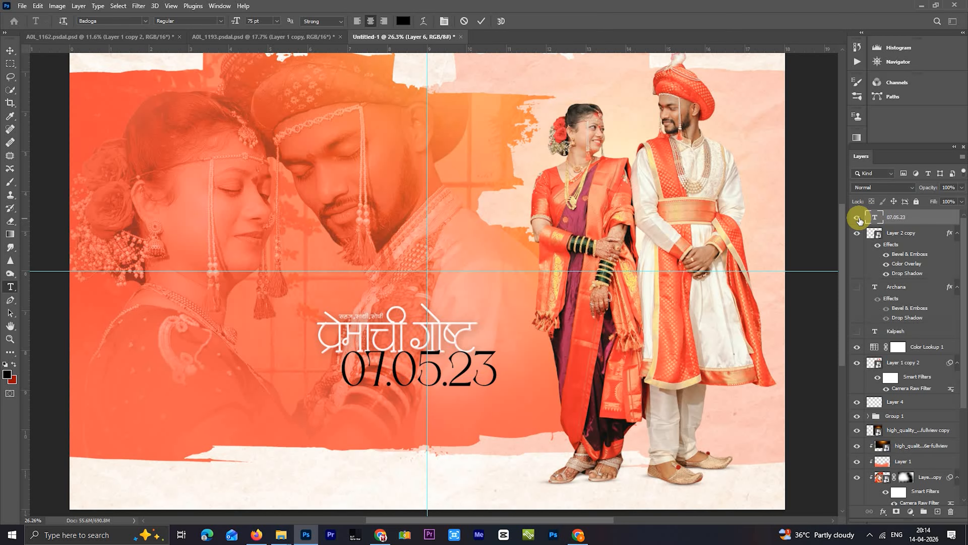
- Change the date text 07.05.23 to the Tw Cen MT font and colour it white
double_click(862, 218)
click(143, 21)
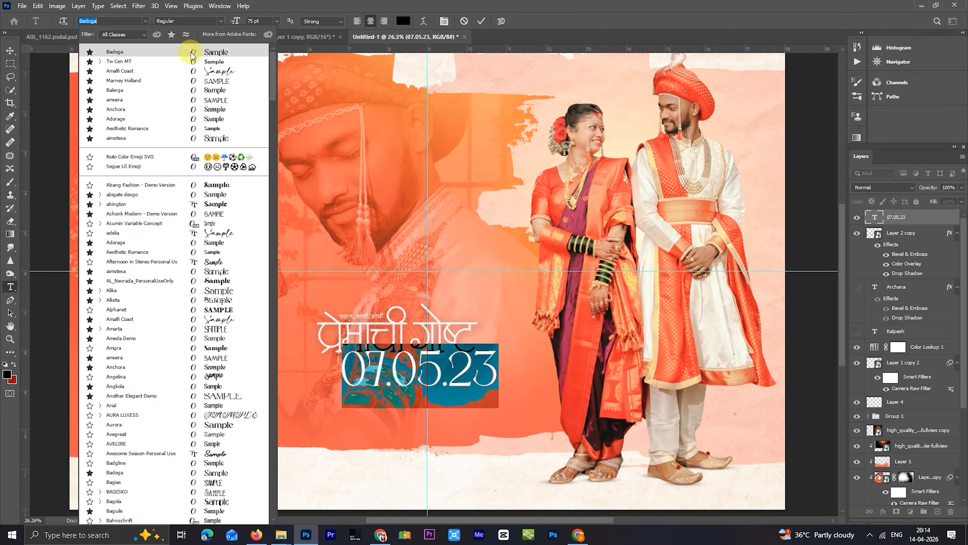
click(192, 61)
click(403, 21)
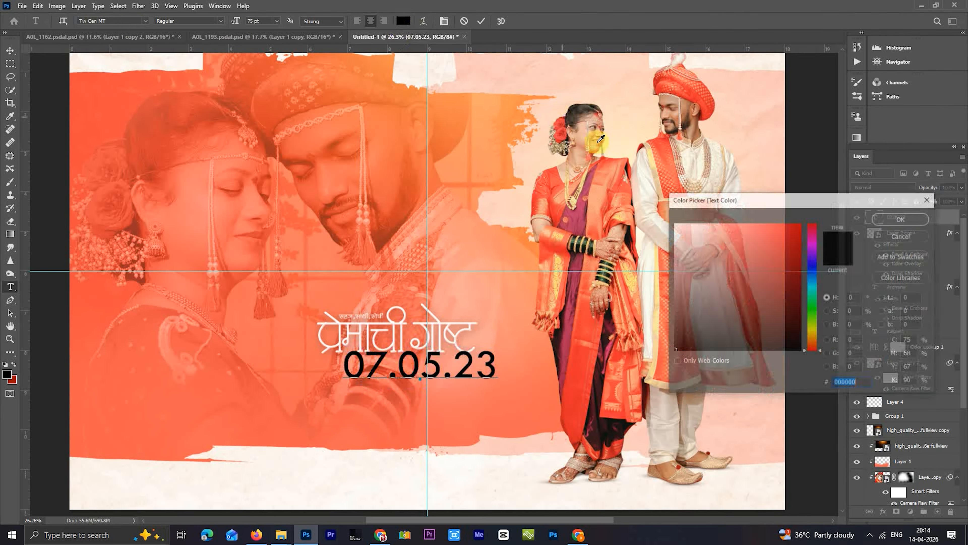
drag(698, 251, 674, 224)
- Scale the date down and place it just below the end of the Marathi lettering, near its last word
right_click(454, 336)
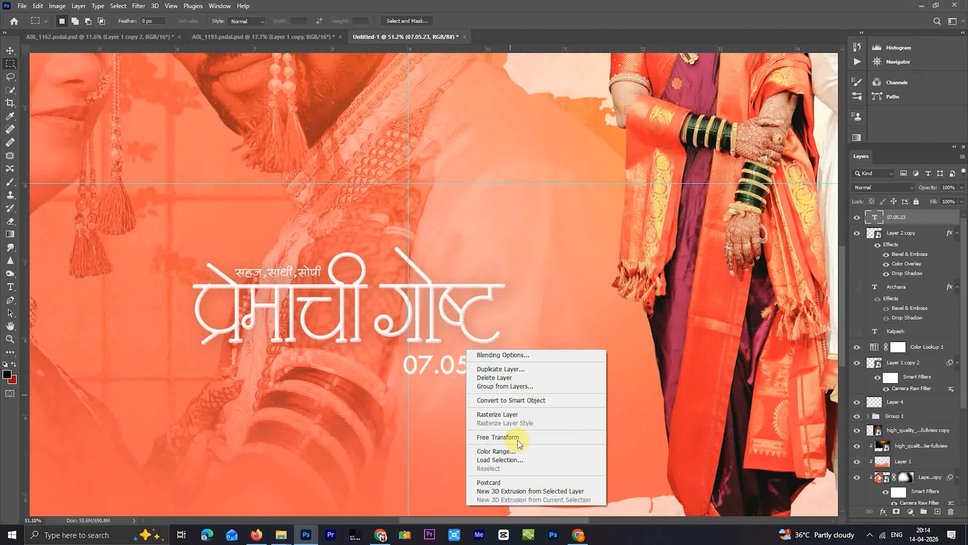
click(517, 437)
mouse_move(505, 364)
mouse_down()
mouse_move(483, 366)
mouse_move(515, 353)
mouse_up()
key(Return)
key(m)
scroll(487, 369, up, 2)
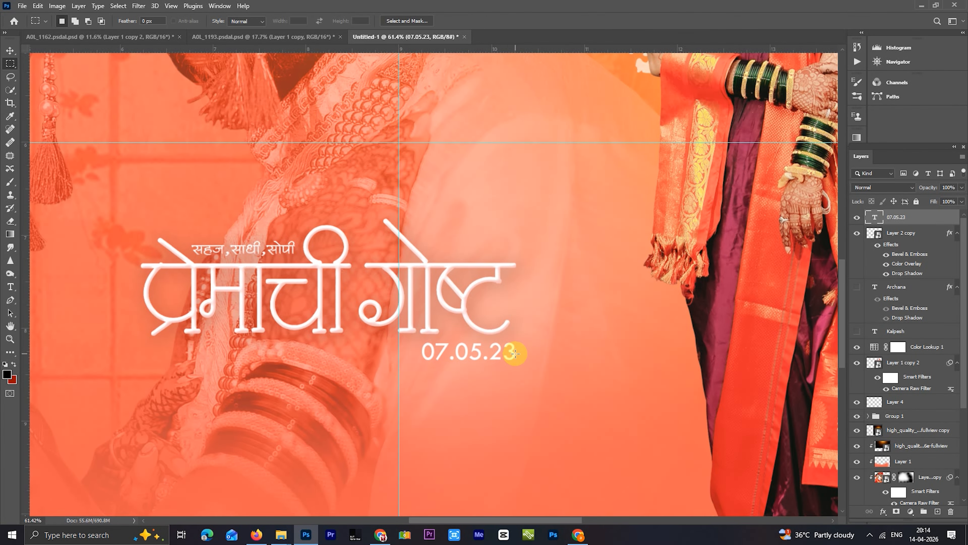
scroll(496, 349, down, 5)
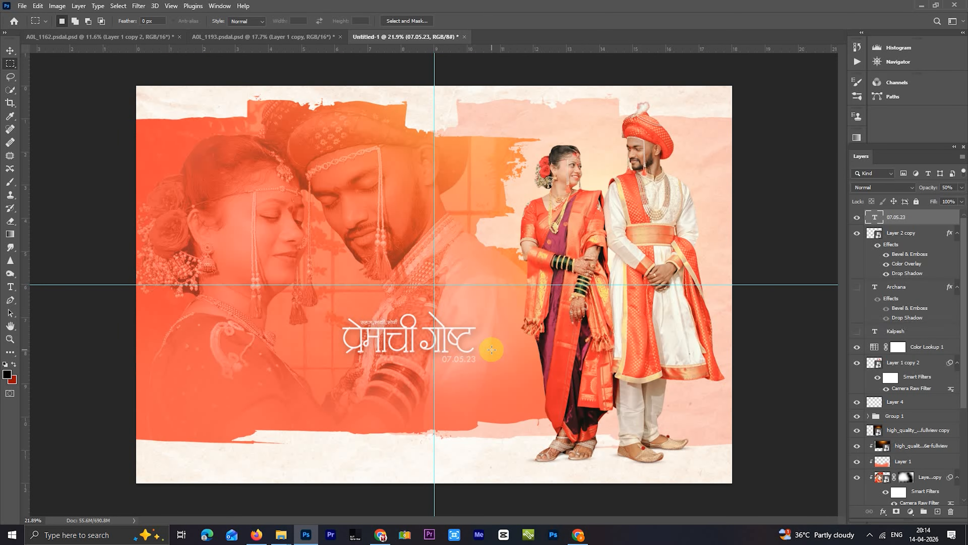
mouse_move(475, 356)
mouse_down()
mouse_move(380, 362)
mouse_move(477, 359)
mouse_up()
scroll(485, 312, up, 1)
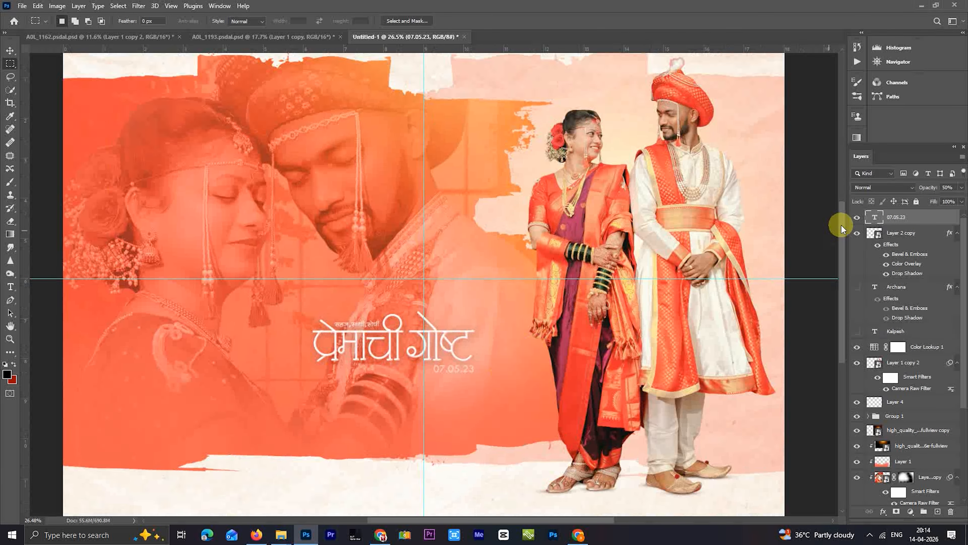
- Set the date layer's blend mode to Overlay and its opacity to 100%
key(9)
key(7)
click(889, 190)
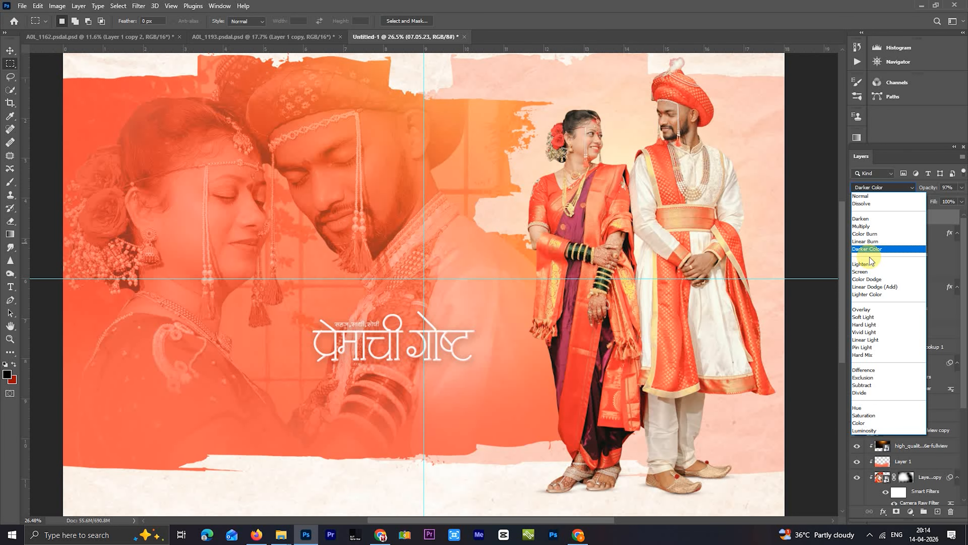
click(867, 311)
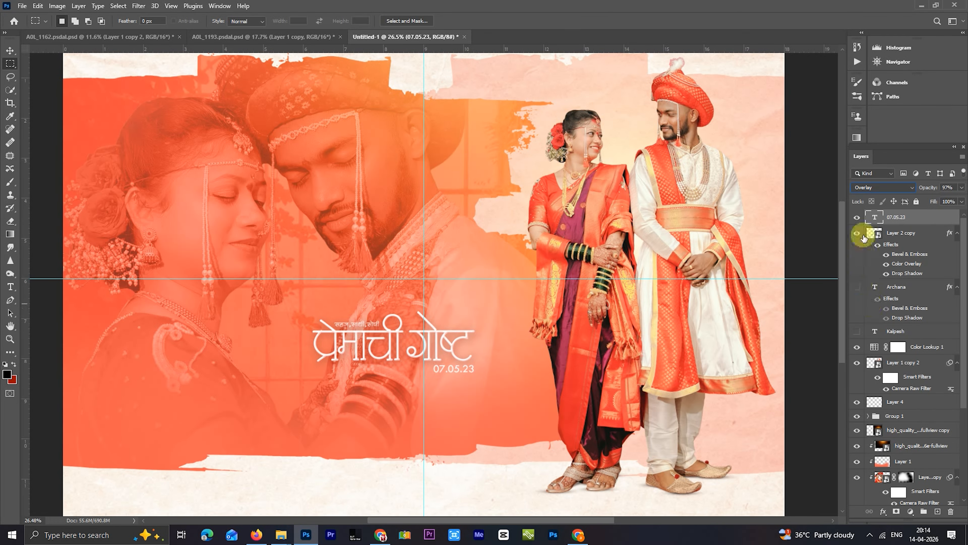
click(877, 187)
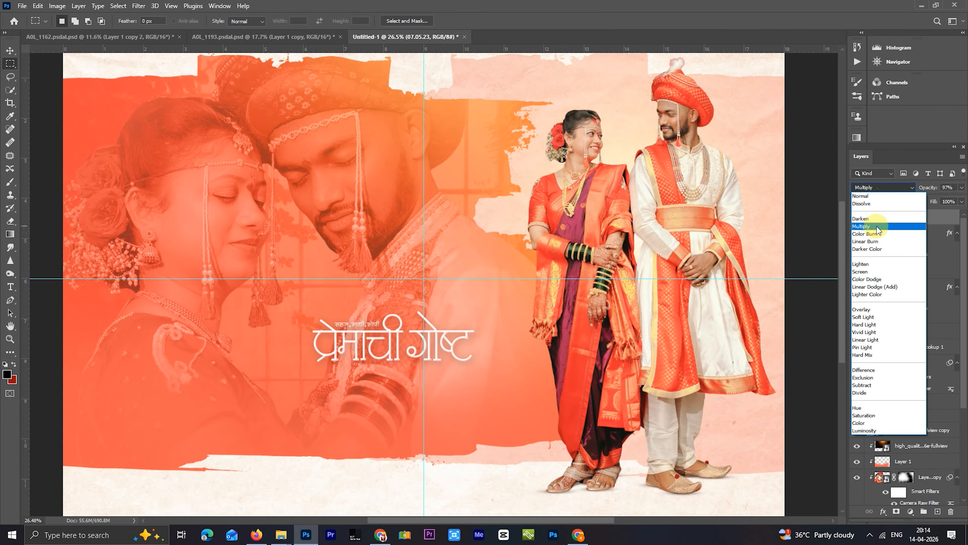
click(875, 309)
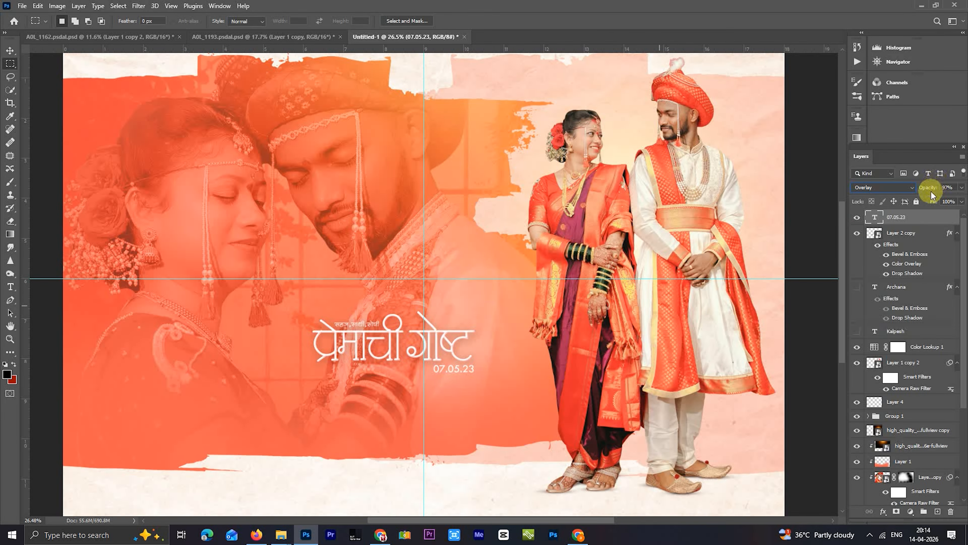
drag(929, 188, 953, 188)
- Nudge the date so that its right edge lines up with the end of the Marathi lettering
scroll(415, 415, up, 6)
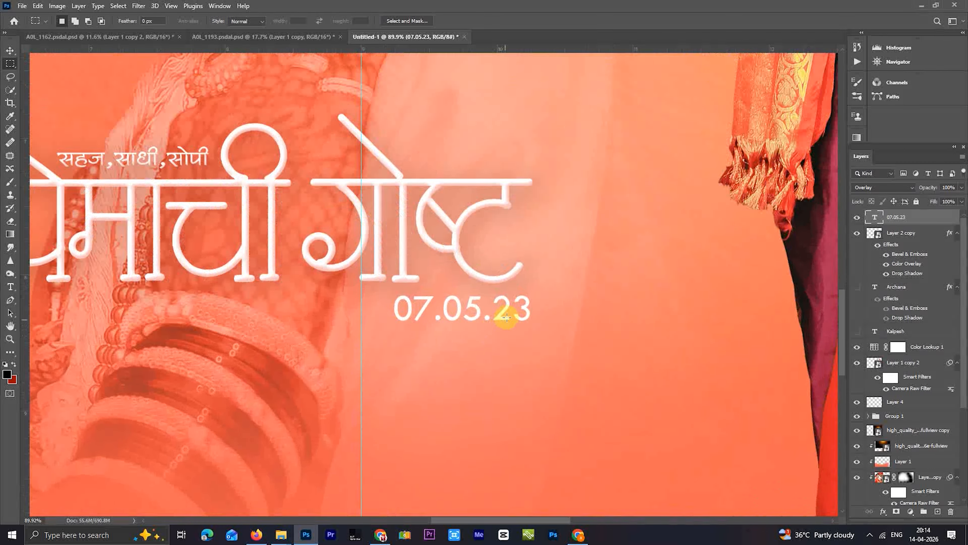
drag(501, 313, 504, 319)
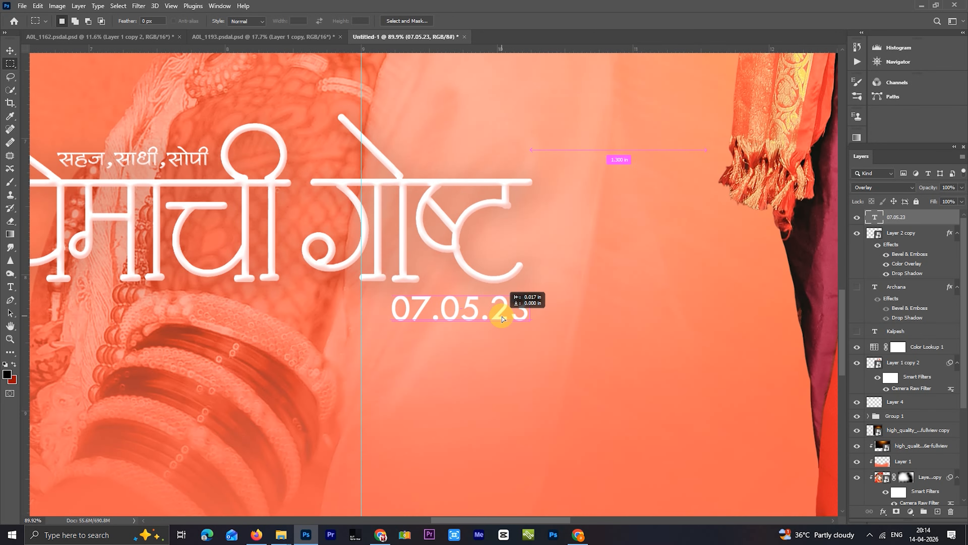
scroll(503, 316, down, 6)
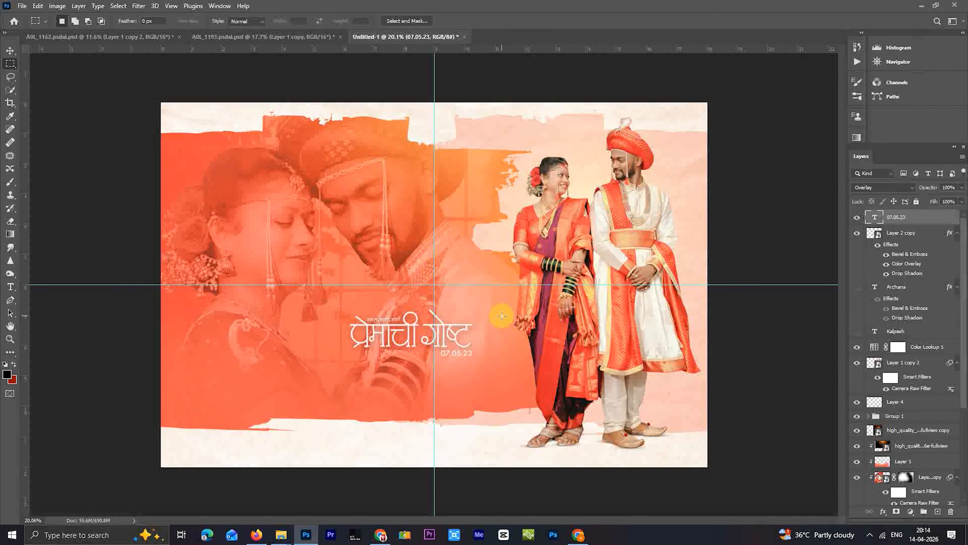
scroll(502, 316, up, 1)
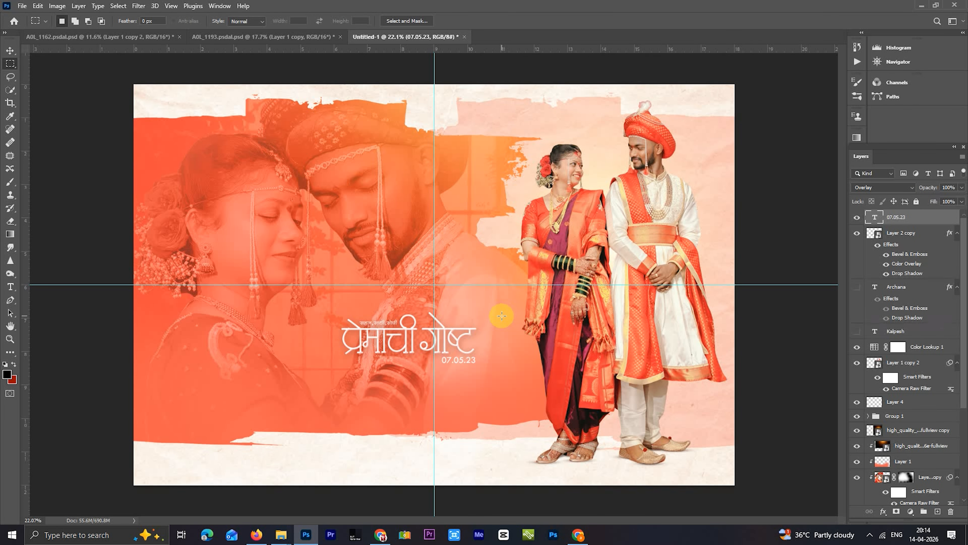
- Shift the Marathi lettering and the date together slightly to the right
shift+click(892, 233)
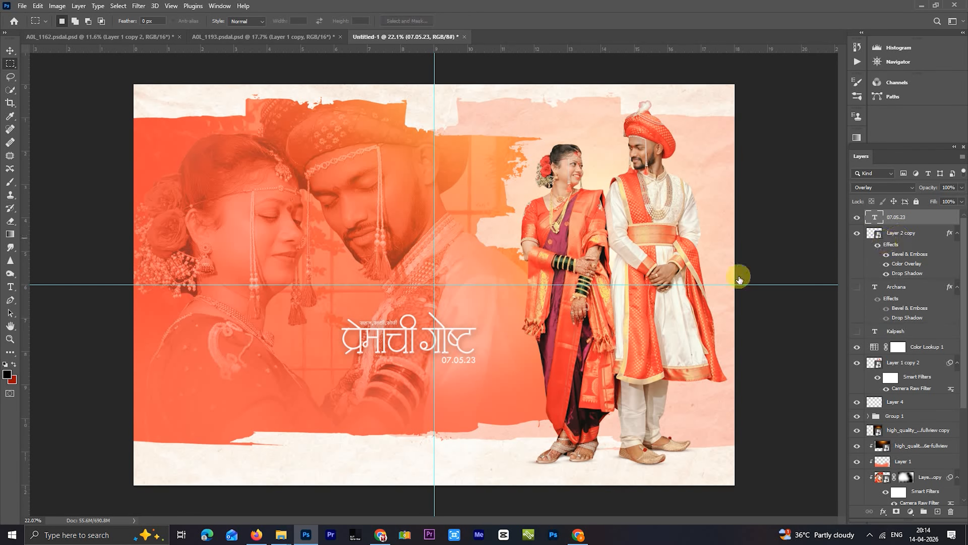
right_click(494, 386)
click(491, 256)
drag(466, 337, 471, 341)
drag(466, 338, 467, 341)
key(m)
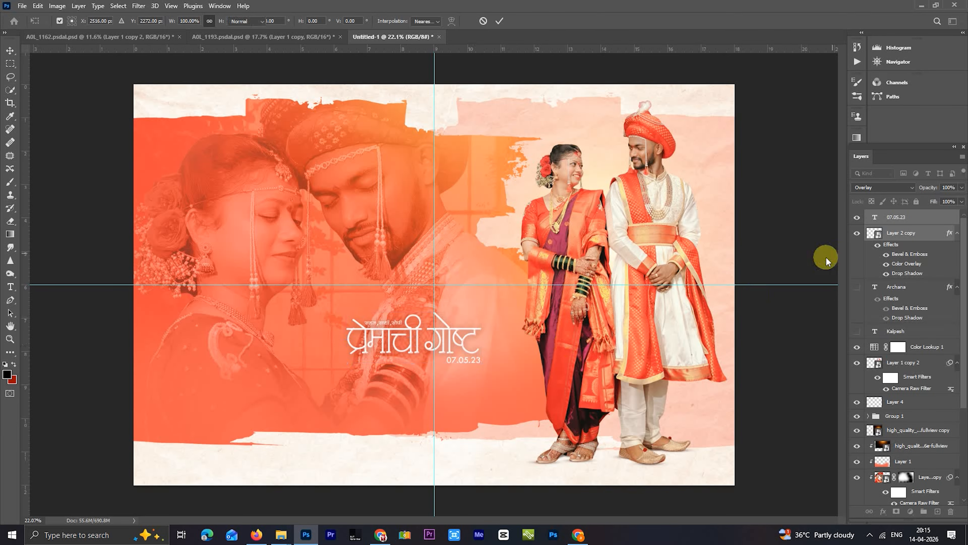
- Show the two hidden name text layers and move them together onto the white paper strip below the coral brush stroke
click(857, 286)
click(857, 331)
click(891, 300)
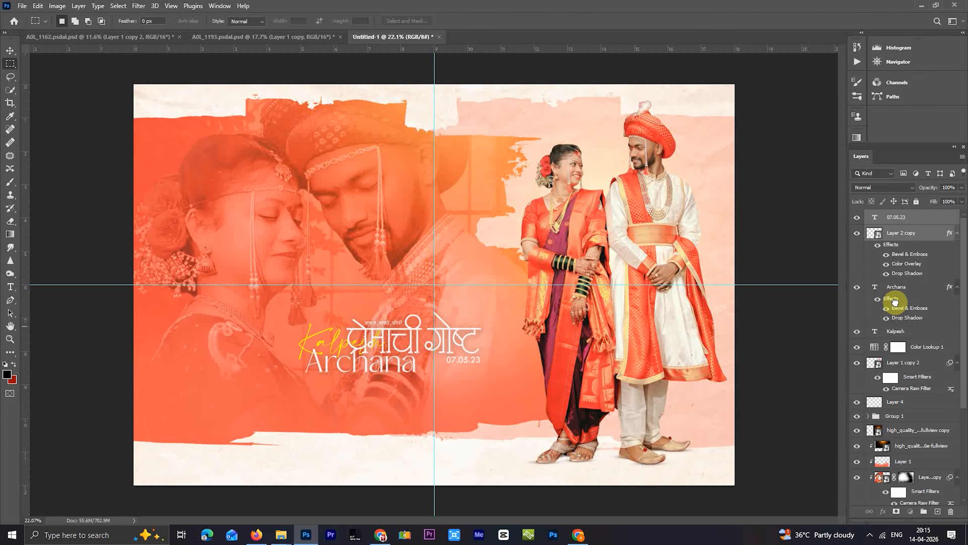
ctrl+click(890, 331)
right_click(383, 312)
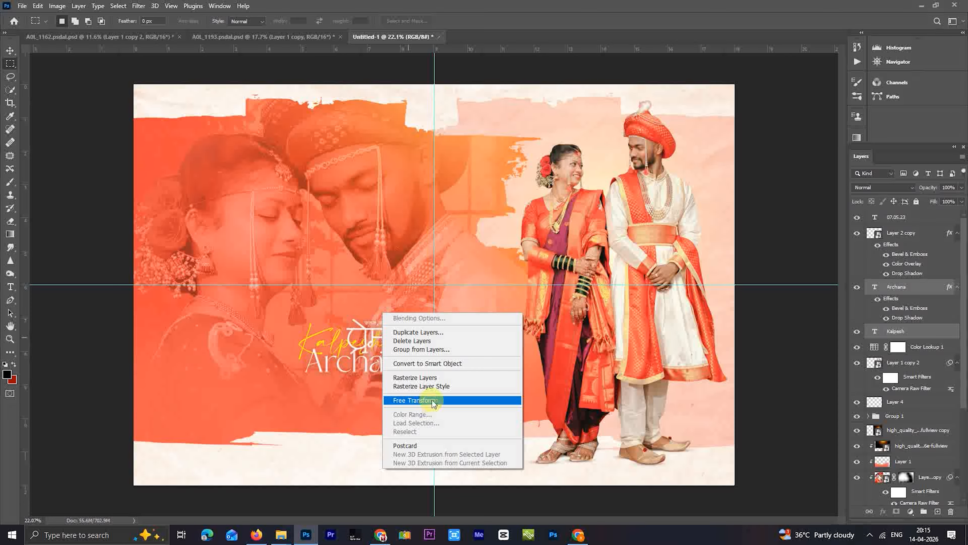
click(430, 399)
drag(415, 349, 361, 456)
key(Return)
key(m)
- Hide the groom's yellow script name layer and keep only the bride's name visible
scroll(444, 423, up, 1)
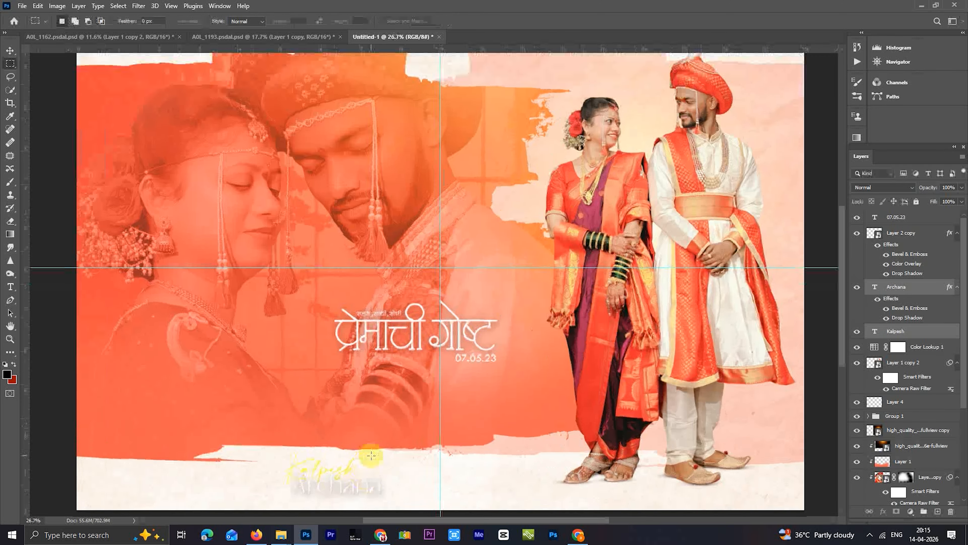
scroll(411, 346, down, 3)
scroll(417, 343, up, 3)
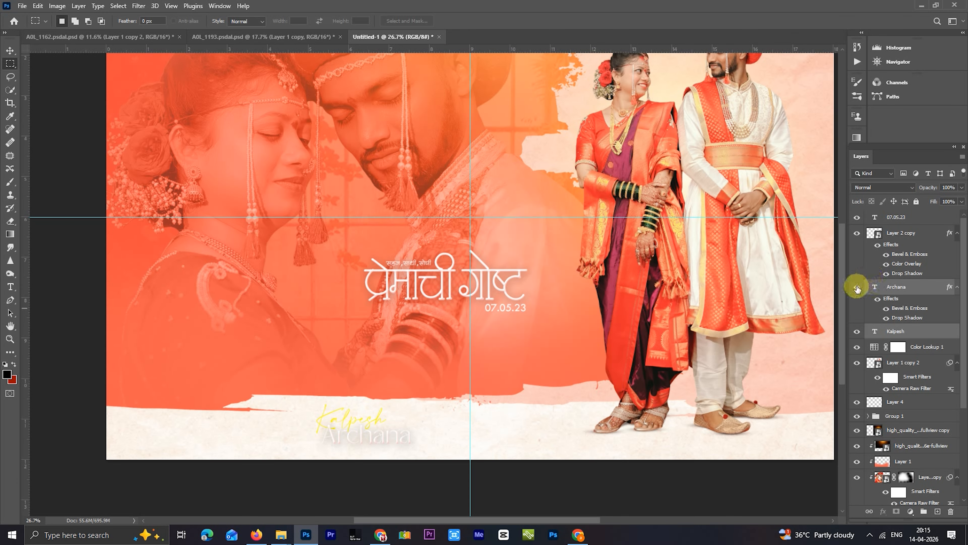
click(857, 288)
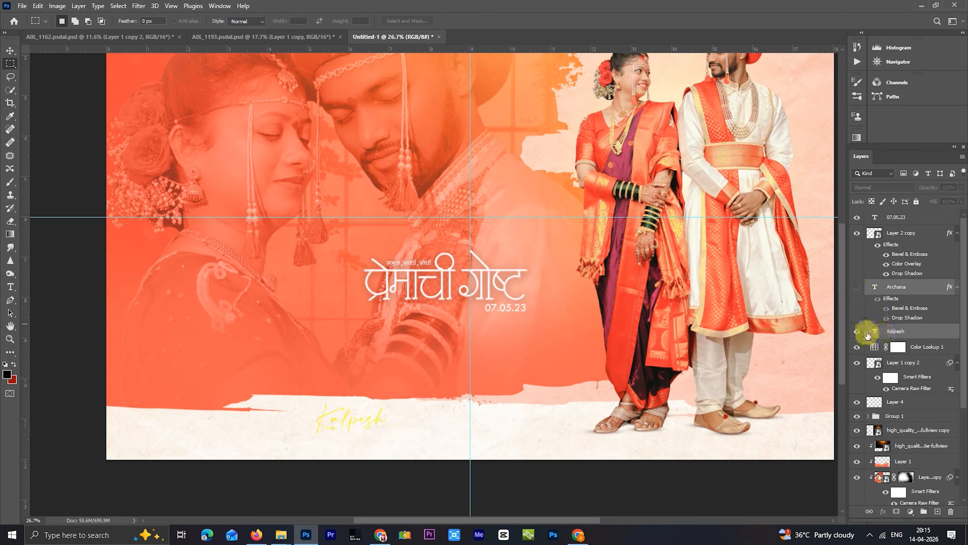
click(872, 332)
click(858, 332)
click(858, 287)
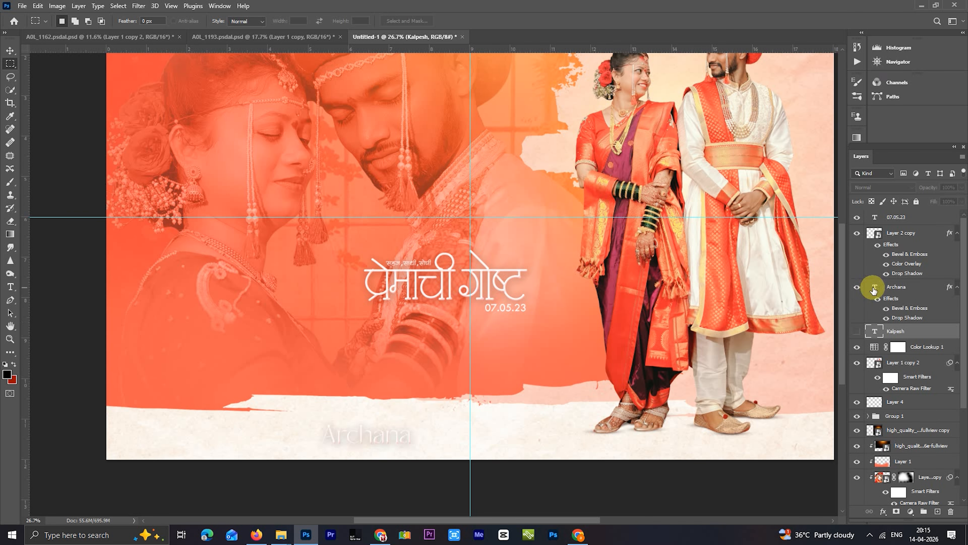
click(910, 298)
double_click(910, 300)
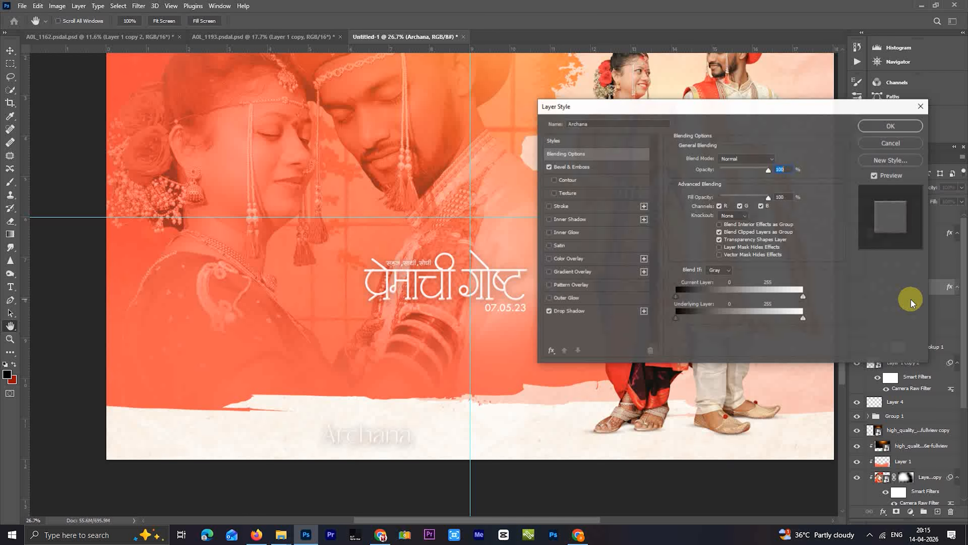
click(900, 143)
key(Return)
- Recolour the bride's name text to dark red
click(403, 20)
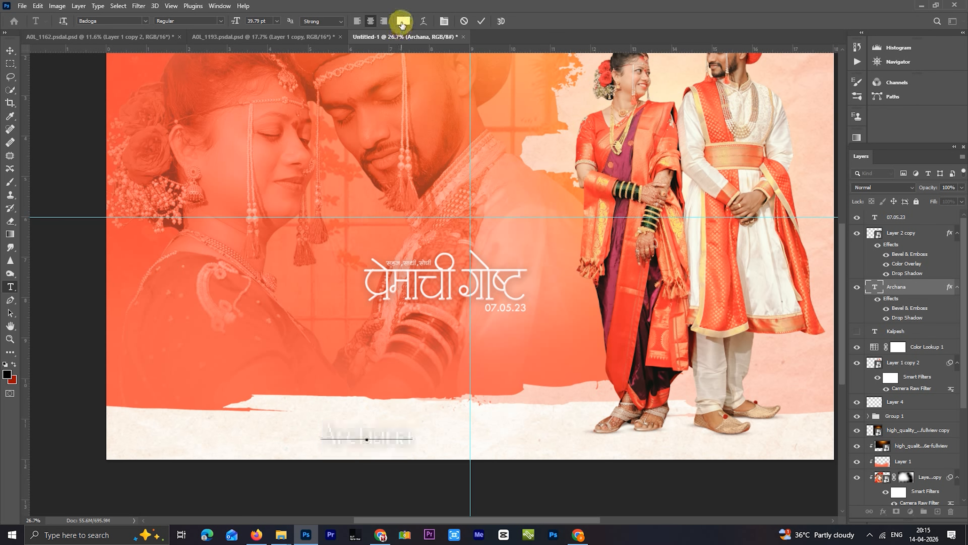
click(441, 328)
click(801, 224)
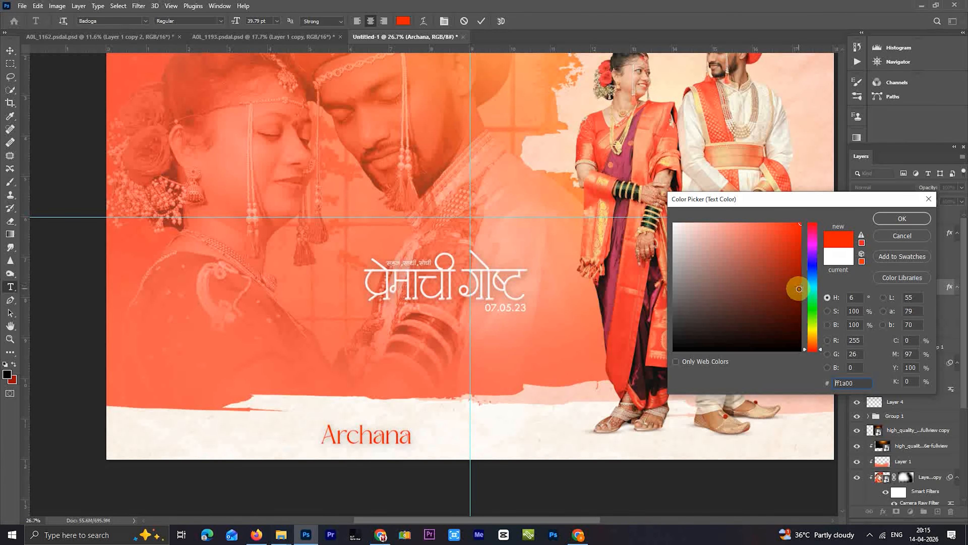
click(800, 281)
click(877, 219)
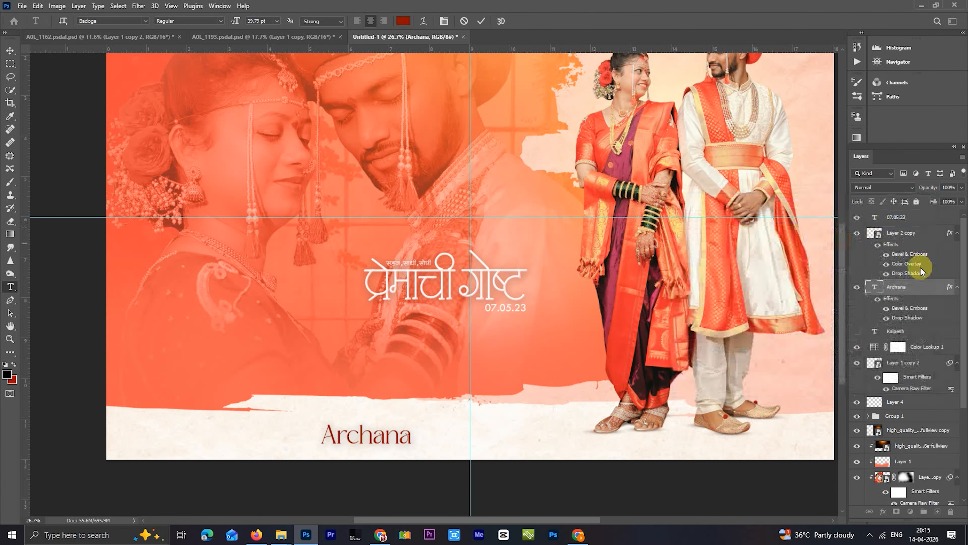
- Insert the groom's capitalised first name and a plus sign before the bride's name in the same text layer
click(868, 287)
double_click(868, 286)
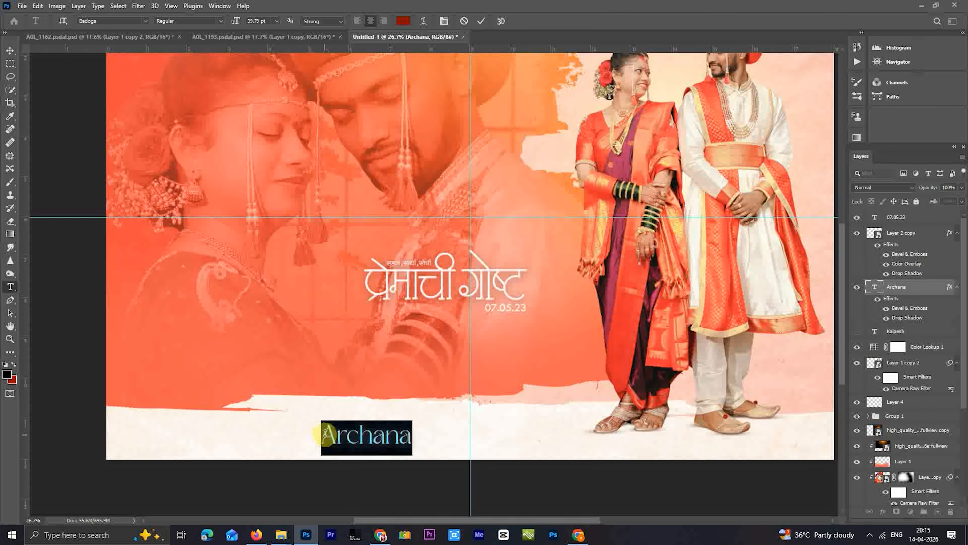
click(326, 433)
text(kalpesh)
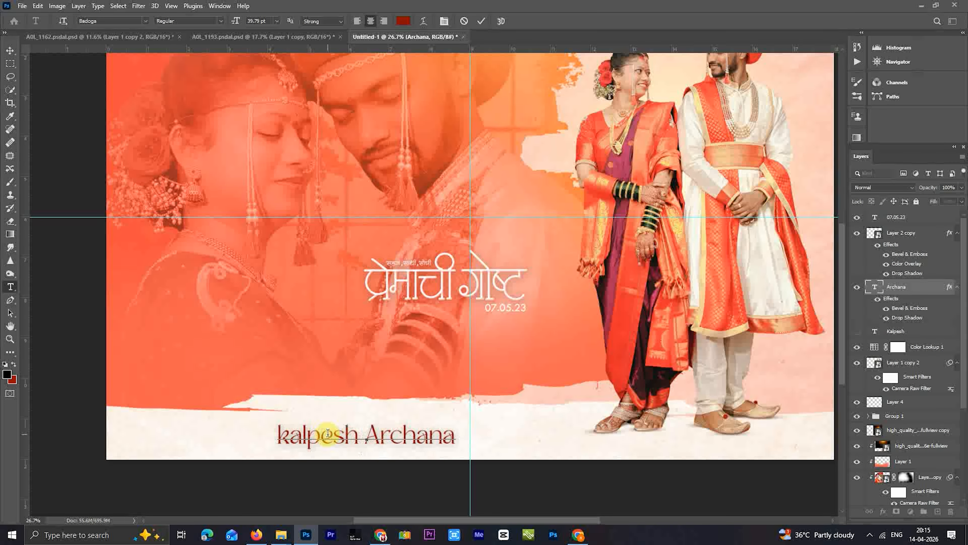
text( +)
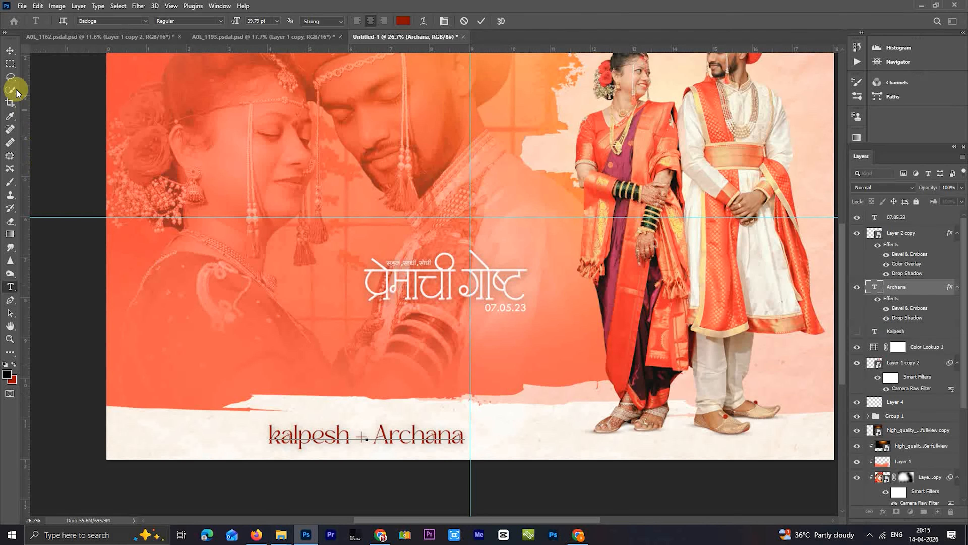
click(281, 433)
key(BackSpace)
text(K)
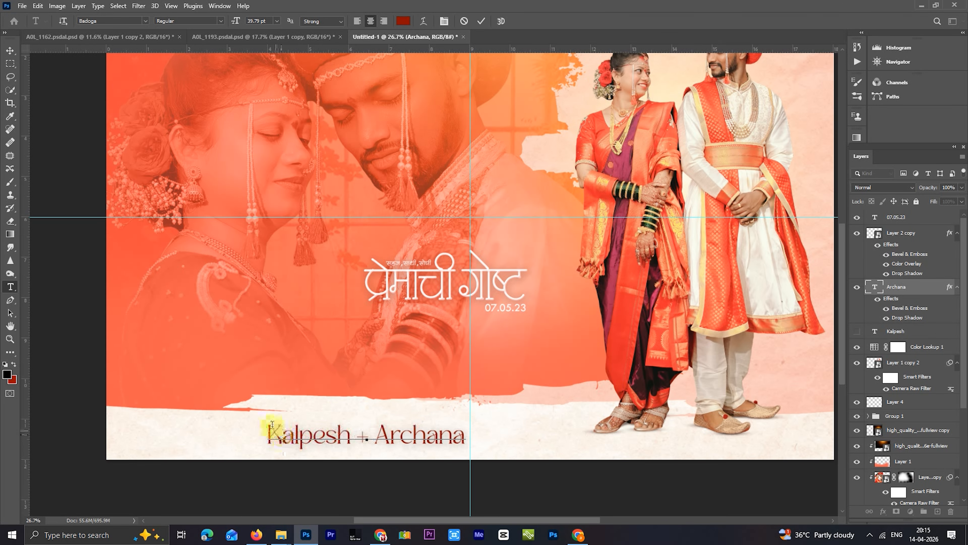
click(10, 64)
- Move the combined names onto the coral brush stroke, just below the date and Marathi lettering
scroll(407, 385, down, 2)
scroll(407, 384, up, 1)
drag(430, 399, 485, 331)
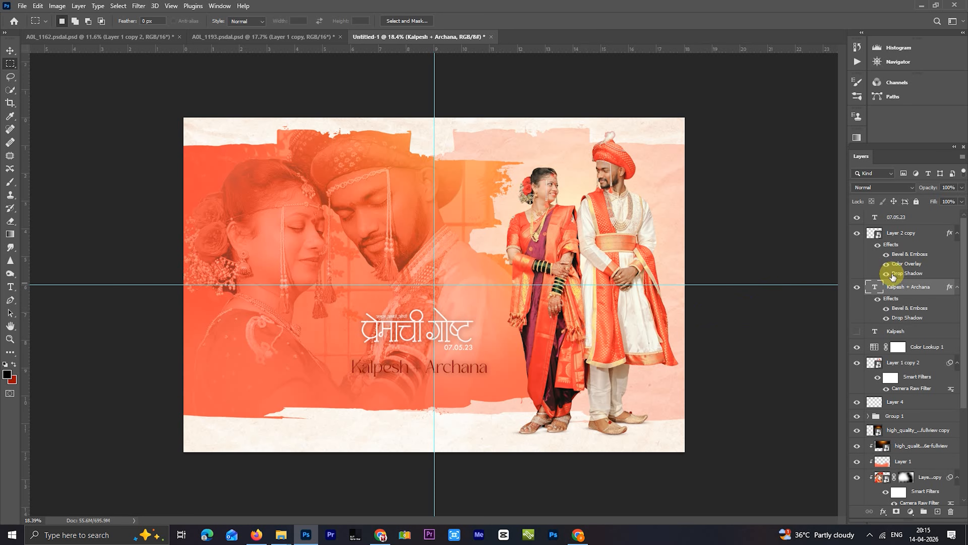
double_click(871, 283)
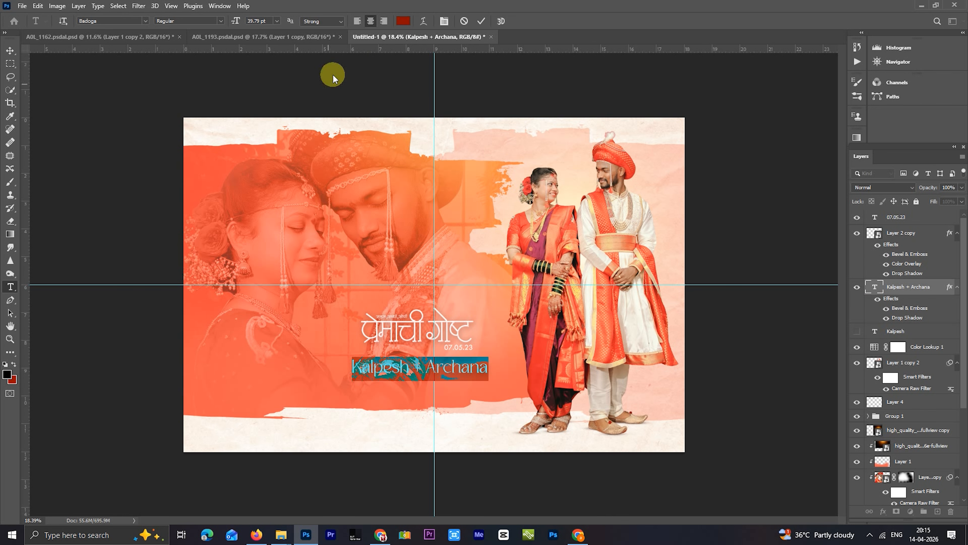
click(403, 21)
text(ffffff)
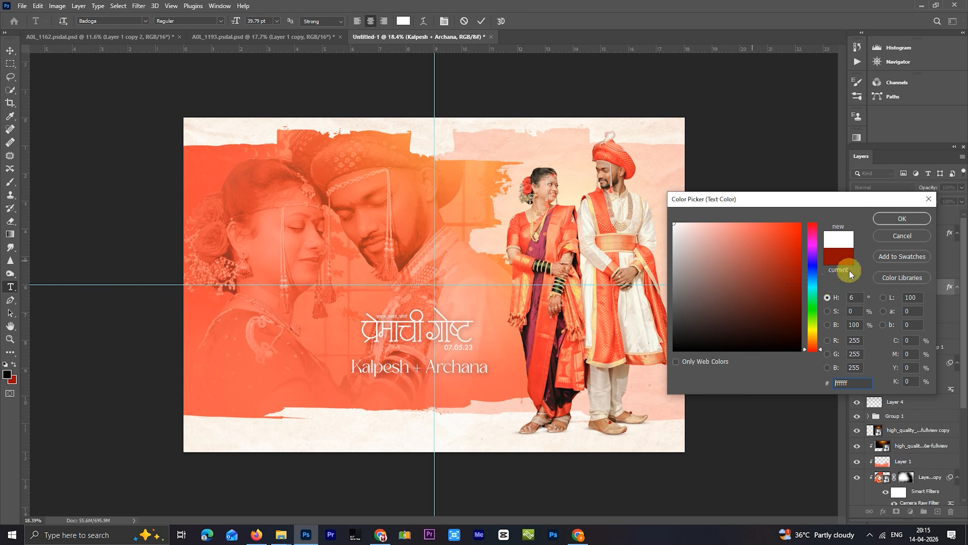
click(813, 333)
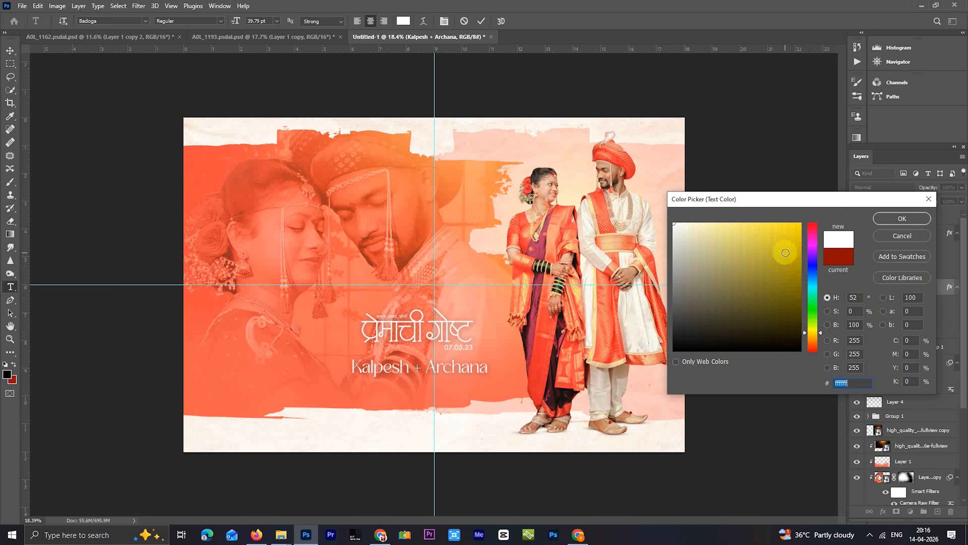
drag(785, 253, 800, 183)
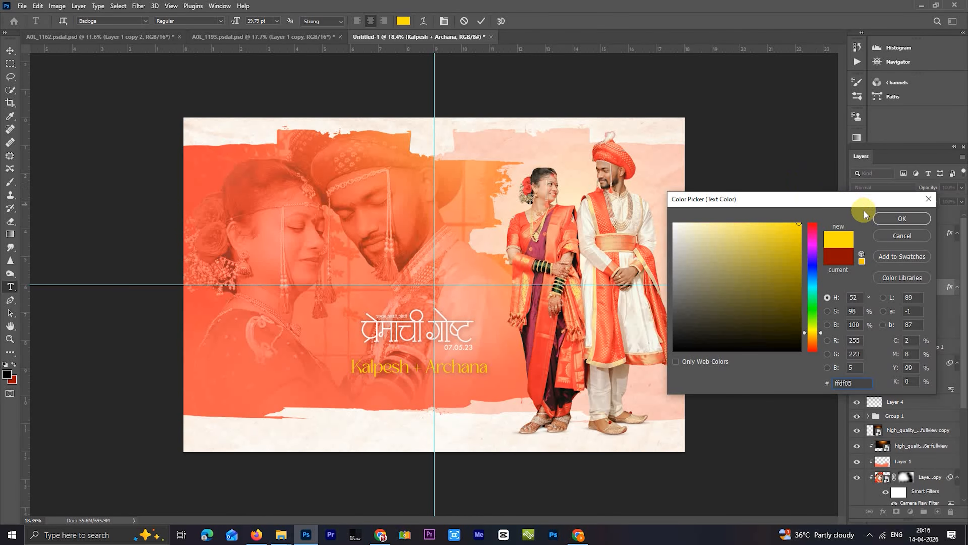
click(894, 243)
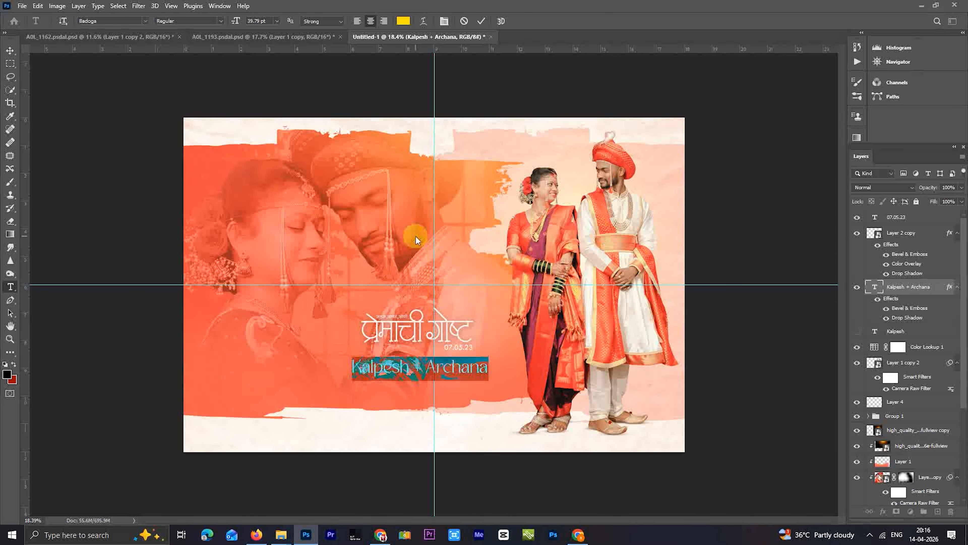
click(10, 63)
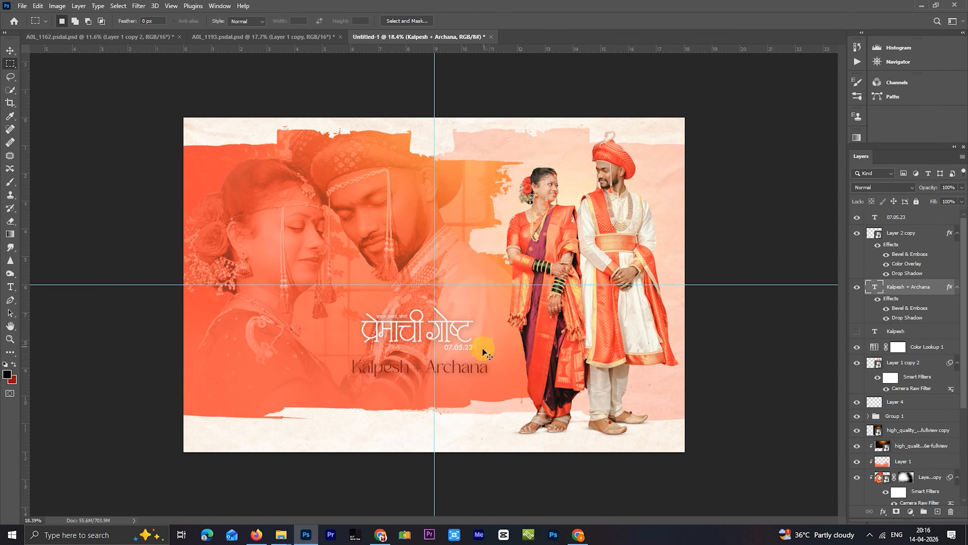
- Move the combined names off the coral stroke onto the cream strip below it, slightly left of the vertical guide
drag(484, 368, 502, 432)
key(ctrl+minus)
key(ctrl+0)
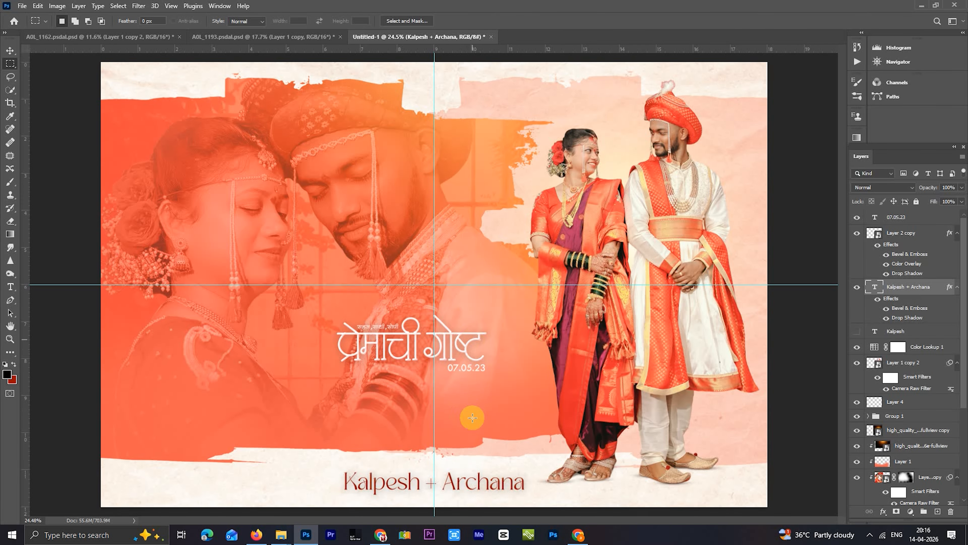
scroll(472, 431, up, 3)
drag(460, 439, 480, 299)
drag(503, 343, 450, 338)
- Hide the names layer's drop shadow, nudge the text slightly down and set the layer's opacity to 51%
click(886, 319)
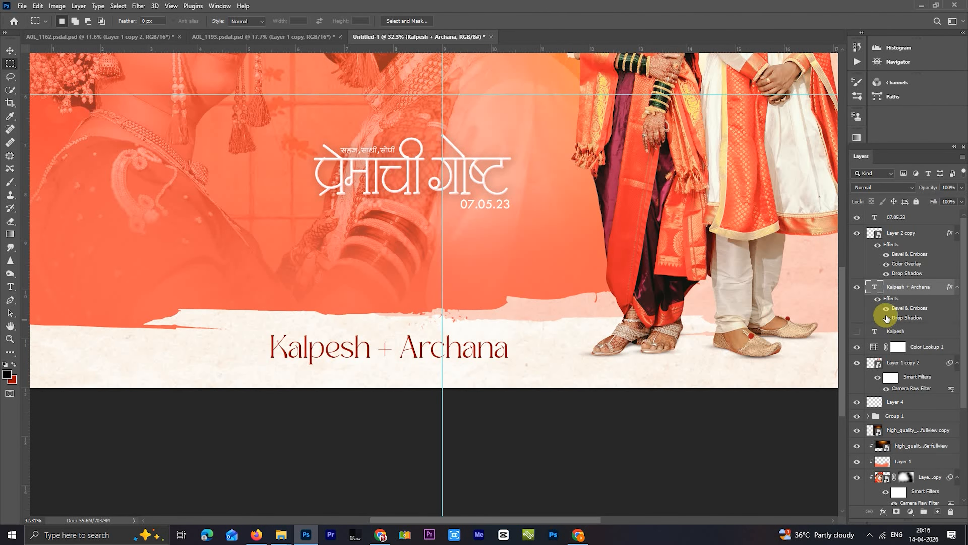
drag(497, 340, 501, 348)
drag(928, 188, 892, 196)
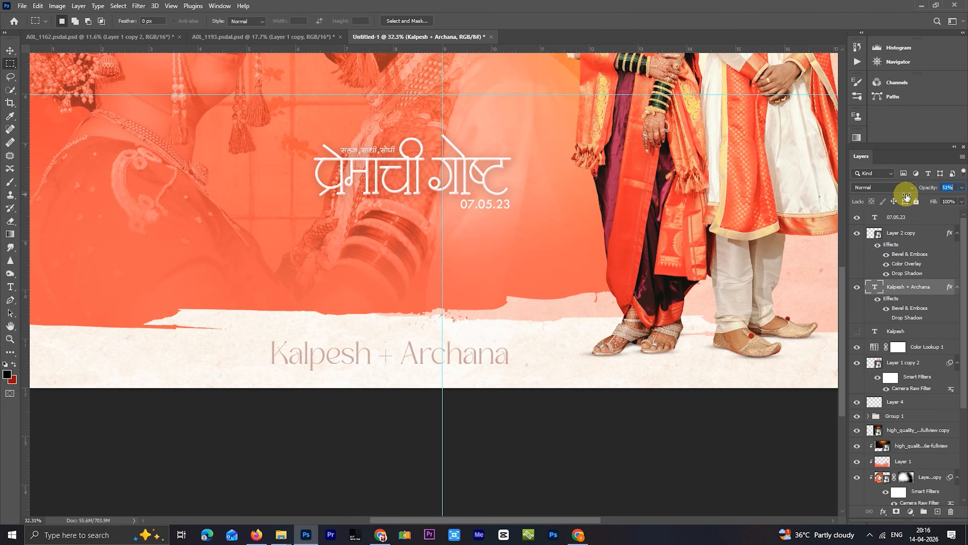
scroll(585, 281, down, 3)
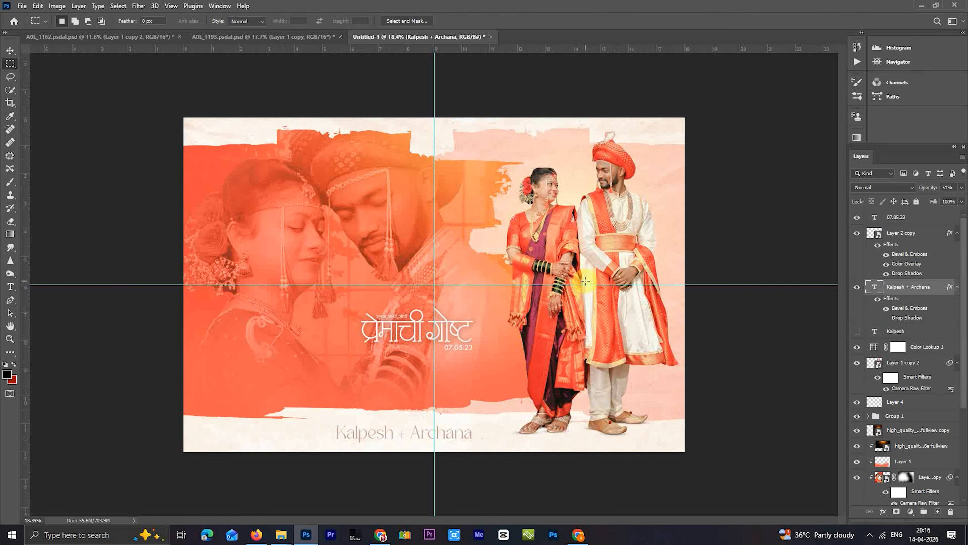
scroll(585, 282, up, 1)
scroll(586, 282, down, 1)
- Duplicate the lens flare copy layer and move one of the flares to the left edge of the faded close-up
scroll(912, 328, down, 3)
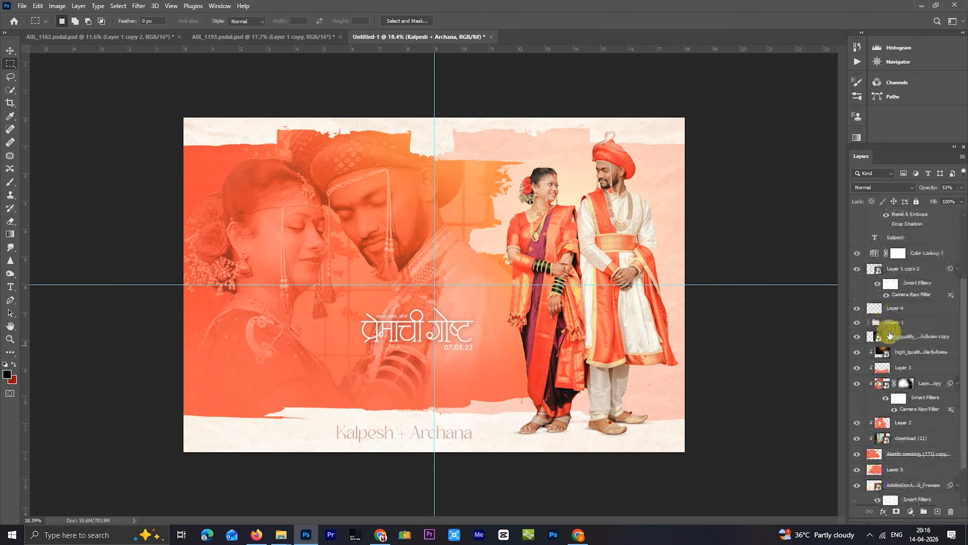
click(894, 338)
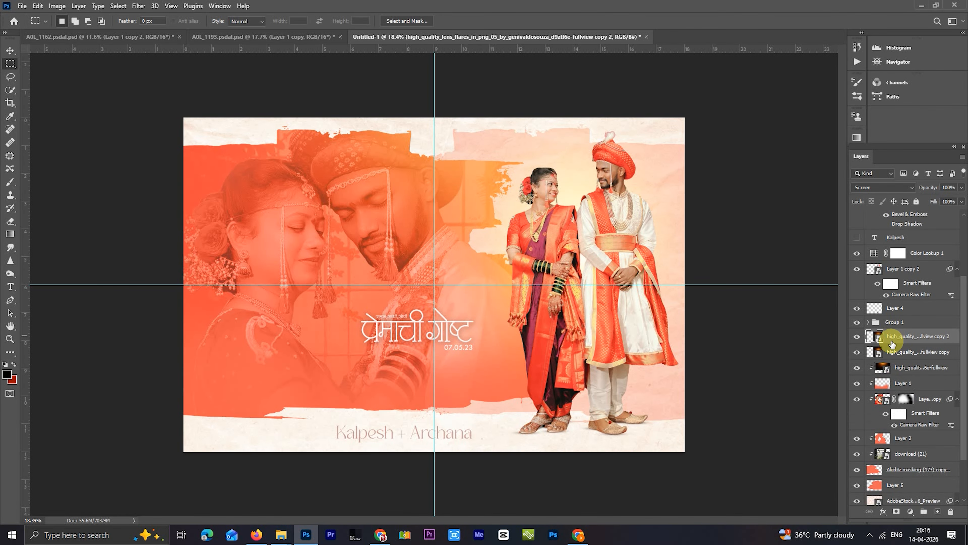
key(ctrl+j)
right_click(435, 186)
click(497, 313)
key(ctrl+t)
scroll(434, 283, down, 2)
drag(612, 227, 333, 284)
key(Return)
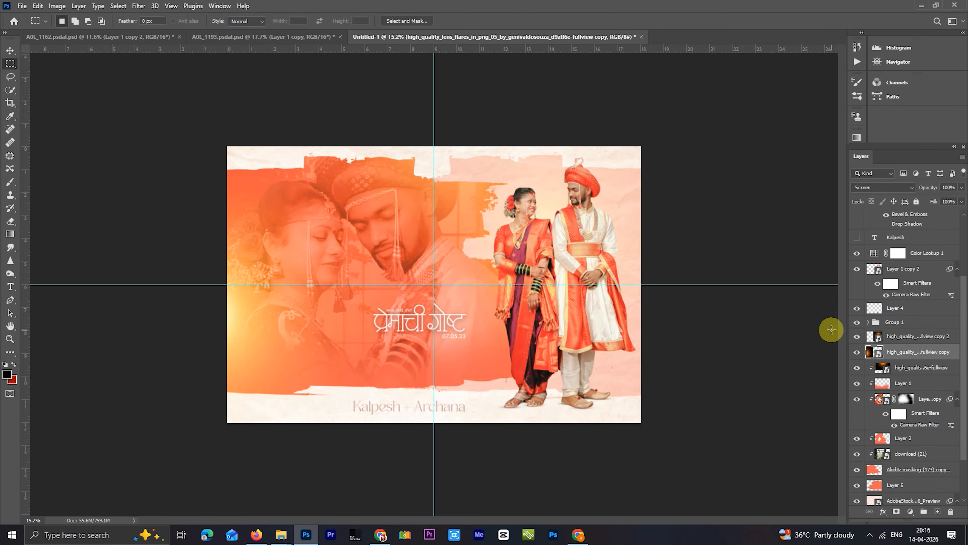
- Clip the moved lens flare to the layers below it and reduce its opacity to 37%
right_click(917, 349)
click(832, 314)
drag(926, 188, 879, 197)
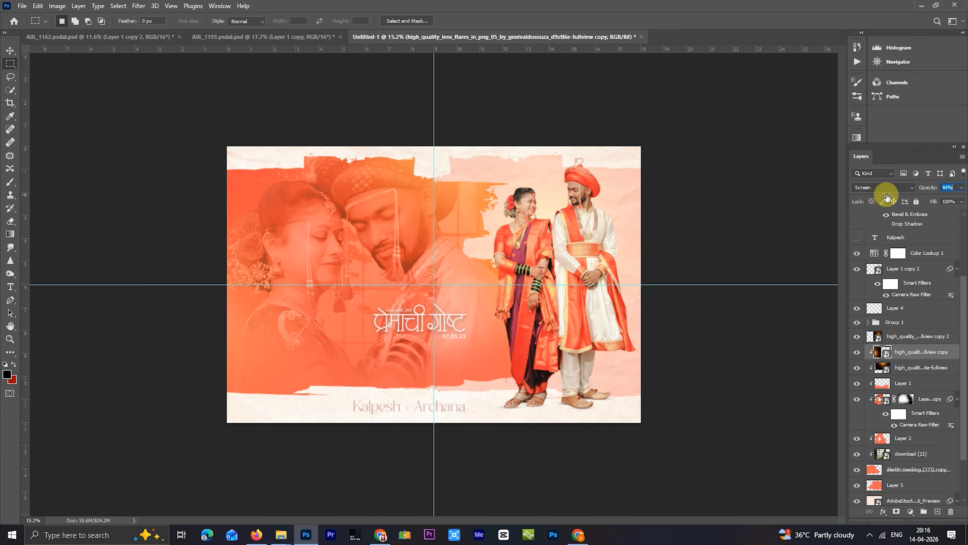
scroll(420, 272, down, 1)
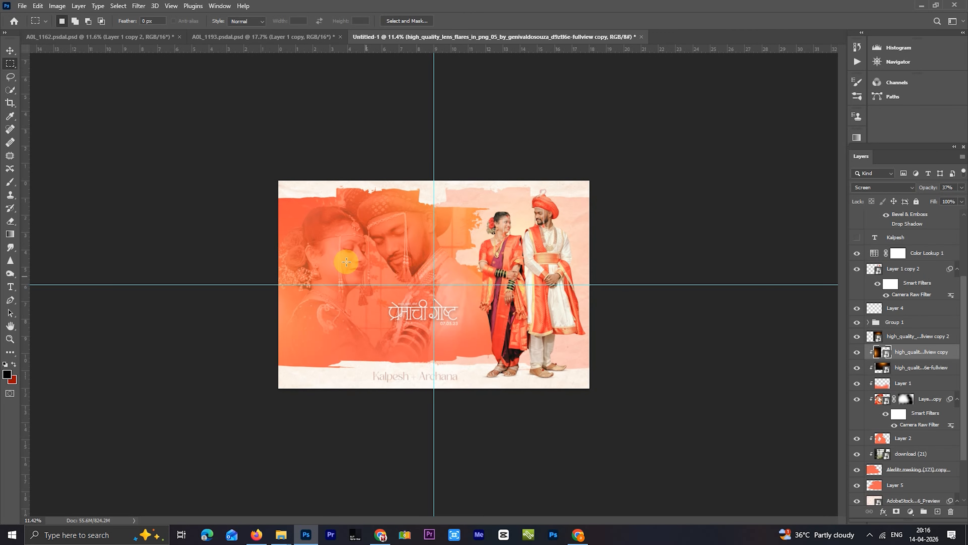
- Reposition the clipped lens flare so its glow falls on the lower-left area of the coral brush stroke
right_click(345, 260)
click(399, 409)
drag(416, 308, 379, 325)
key(Return)
key(m)
scroll(433, 280, up, 2)
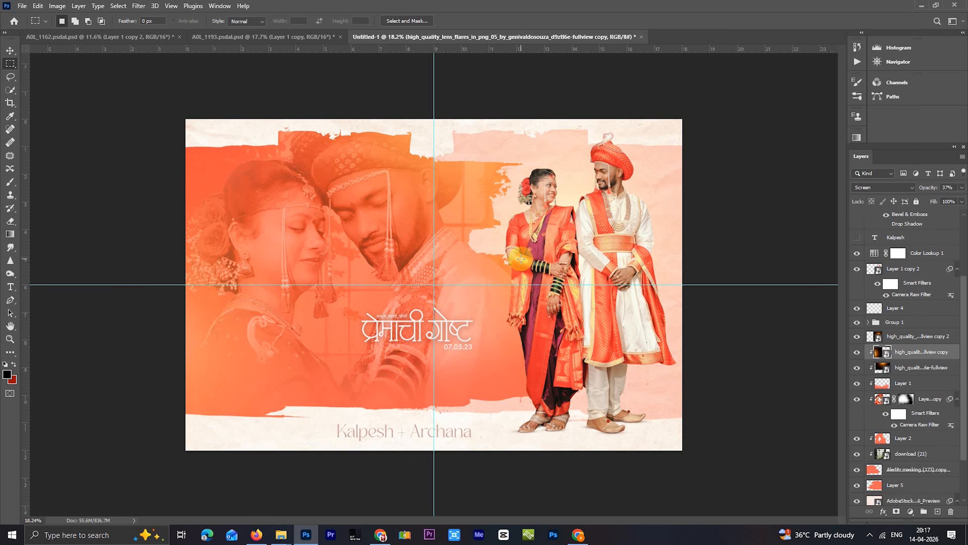
- Compare the page with and without the uppermost lens flare copy, leaving that layer visible
click(857, 338)
click(857, 337)
click(858, 337)
click(857, 338)
click(858, 337)
click(858, 337)
key(ctrl+plus)
key(ctrl+minus)
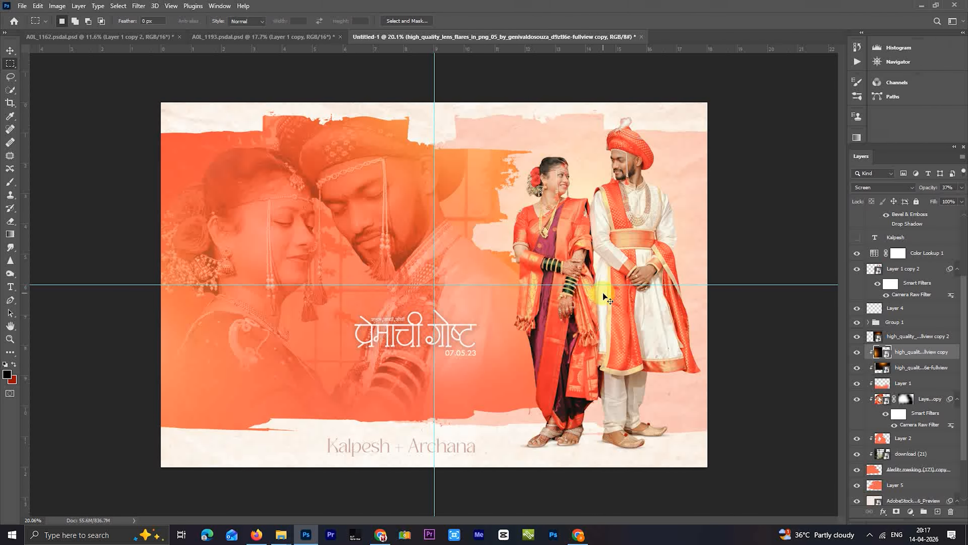
- Save the page as emboss.psd in the couple's album folder in Photoshop format
key(ctrl+s)
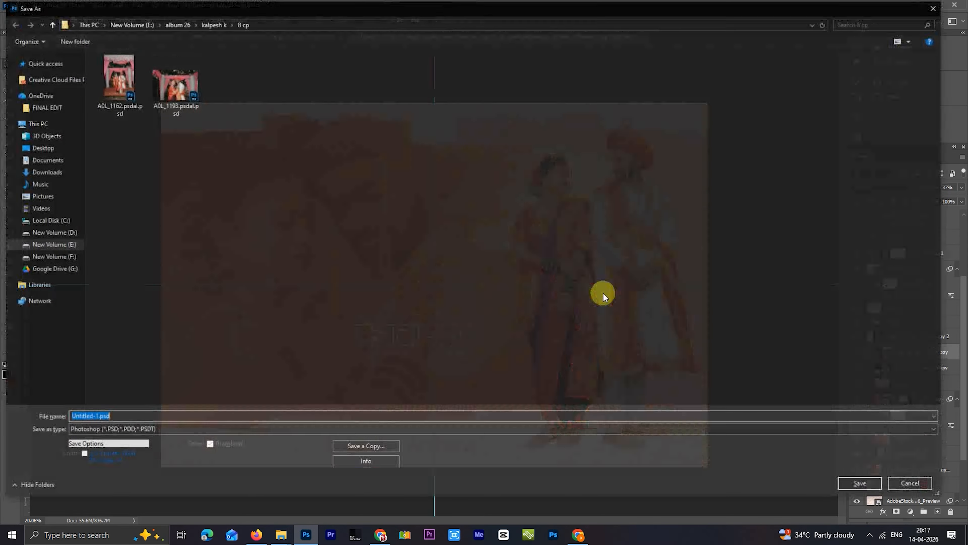
click(216, 27)
click(345, 200)
double_click(354, 209)
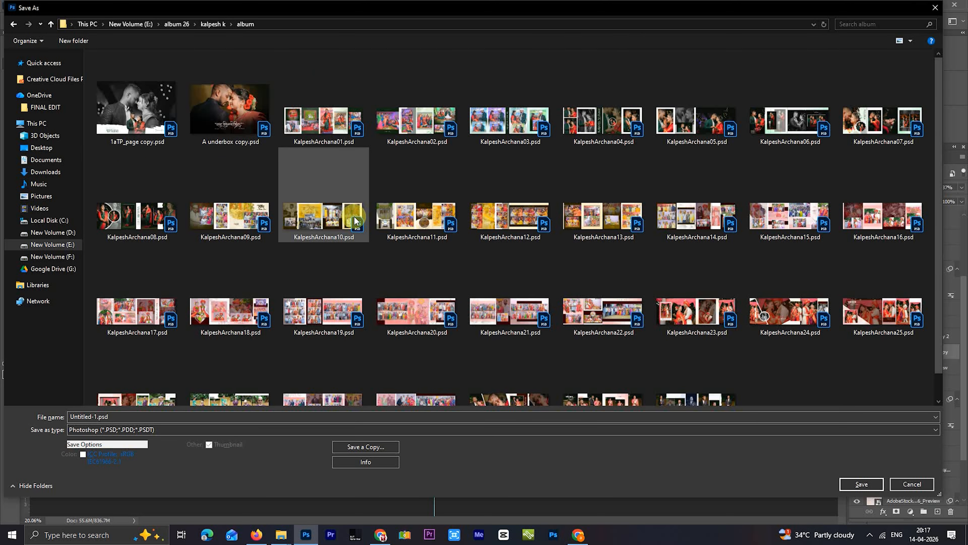
click(89, 417)
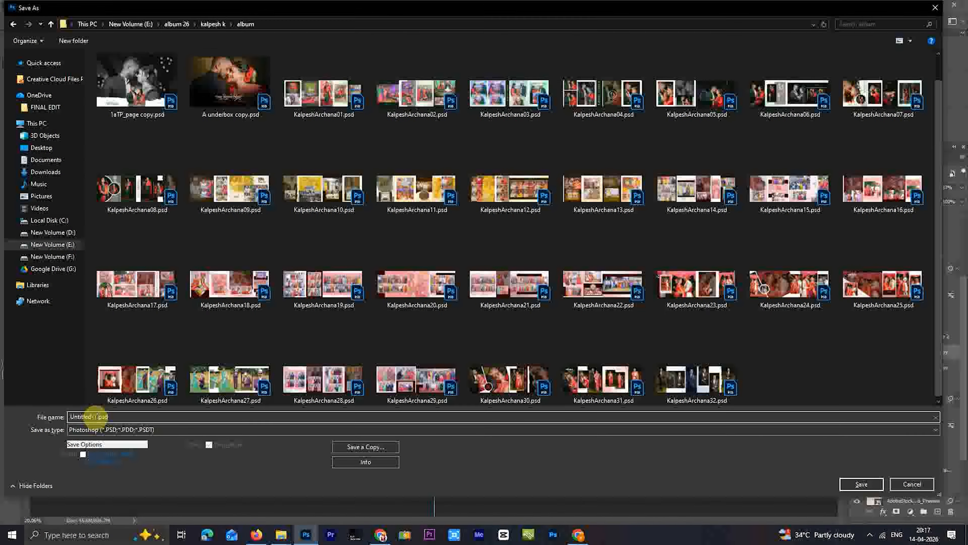
click(61, 417)
text(emboss)
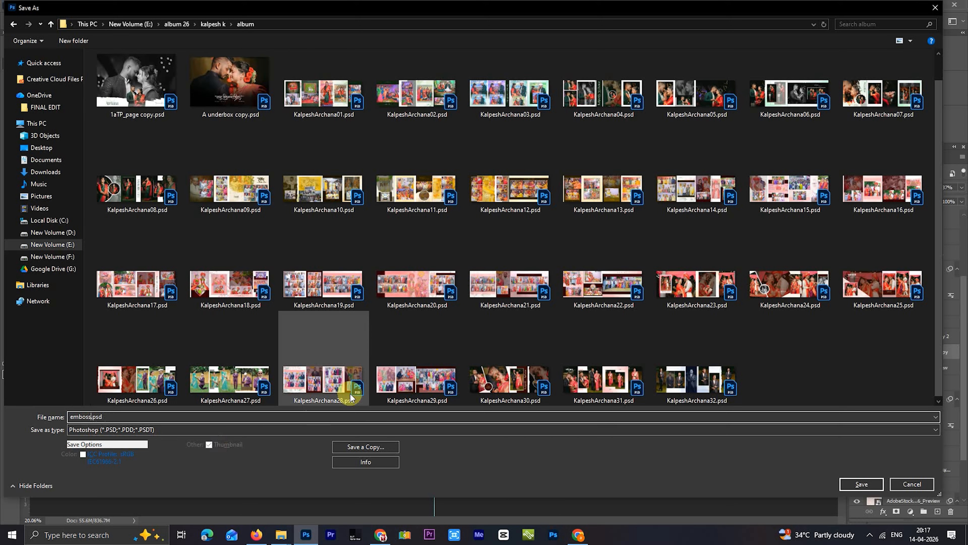
click(859, 485)
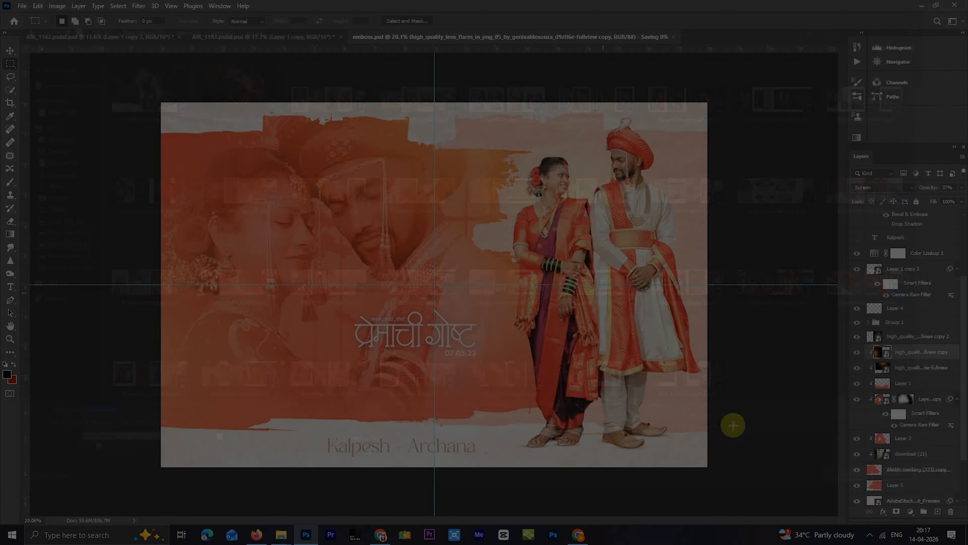